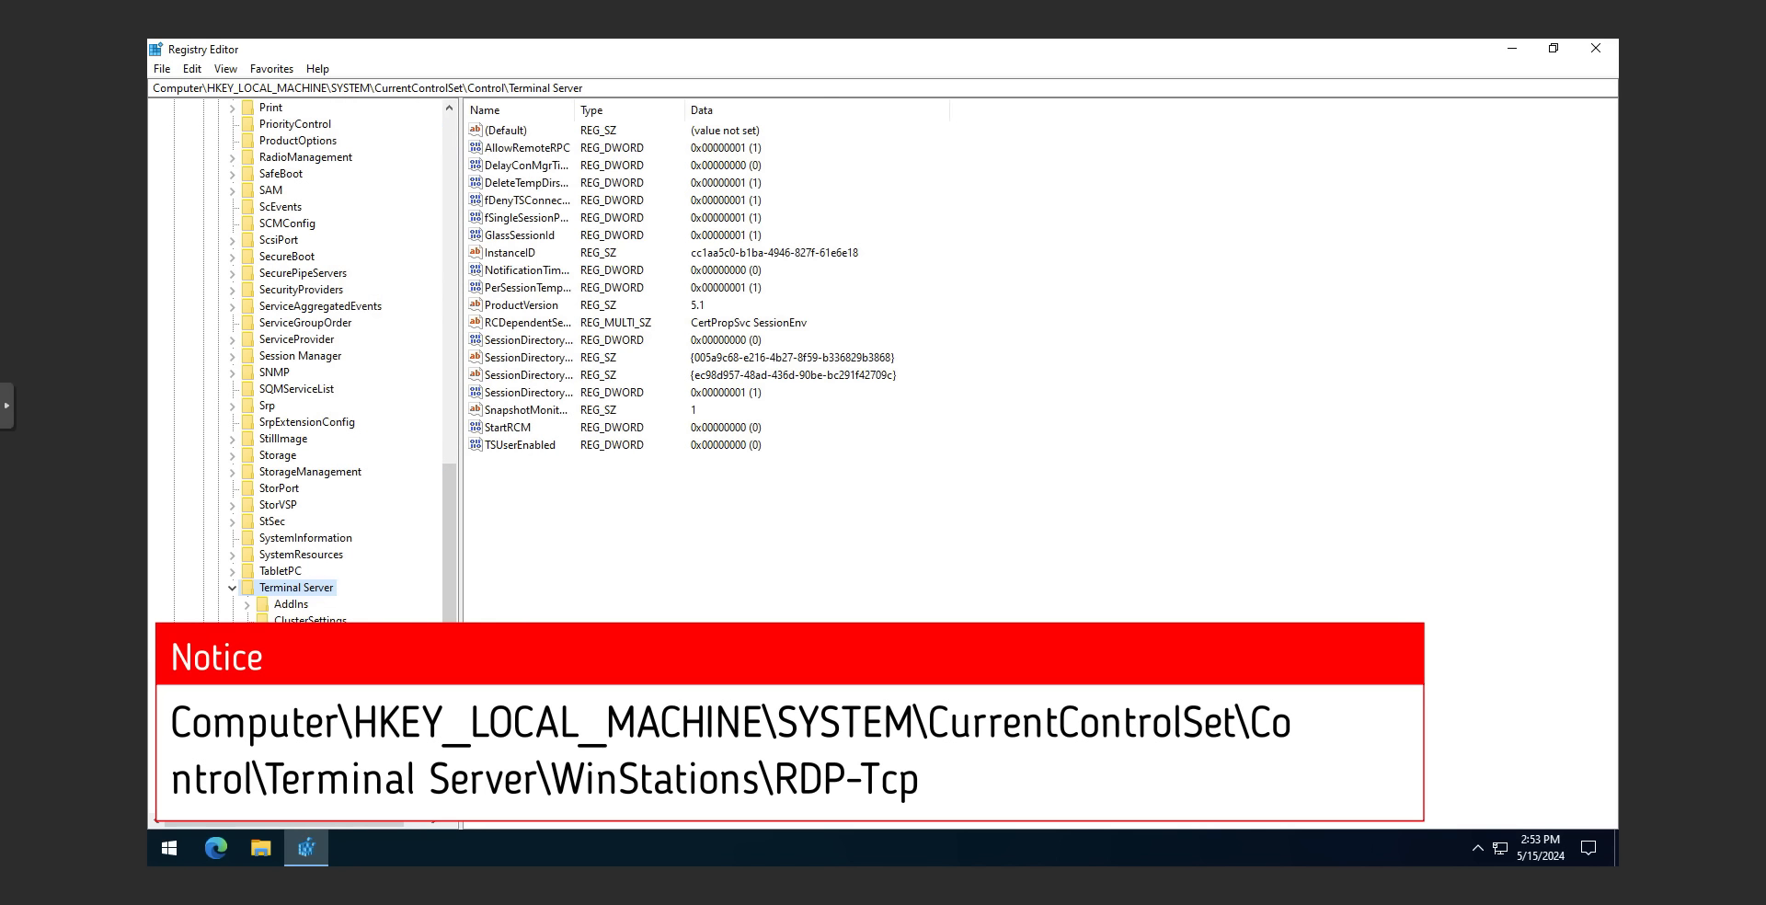
Go to the RDP-Tcp key under Terminal Server\WinStations and locate its PortNumber value
left_click(303, 653)
double_click(312, 656)
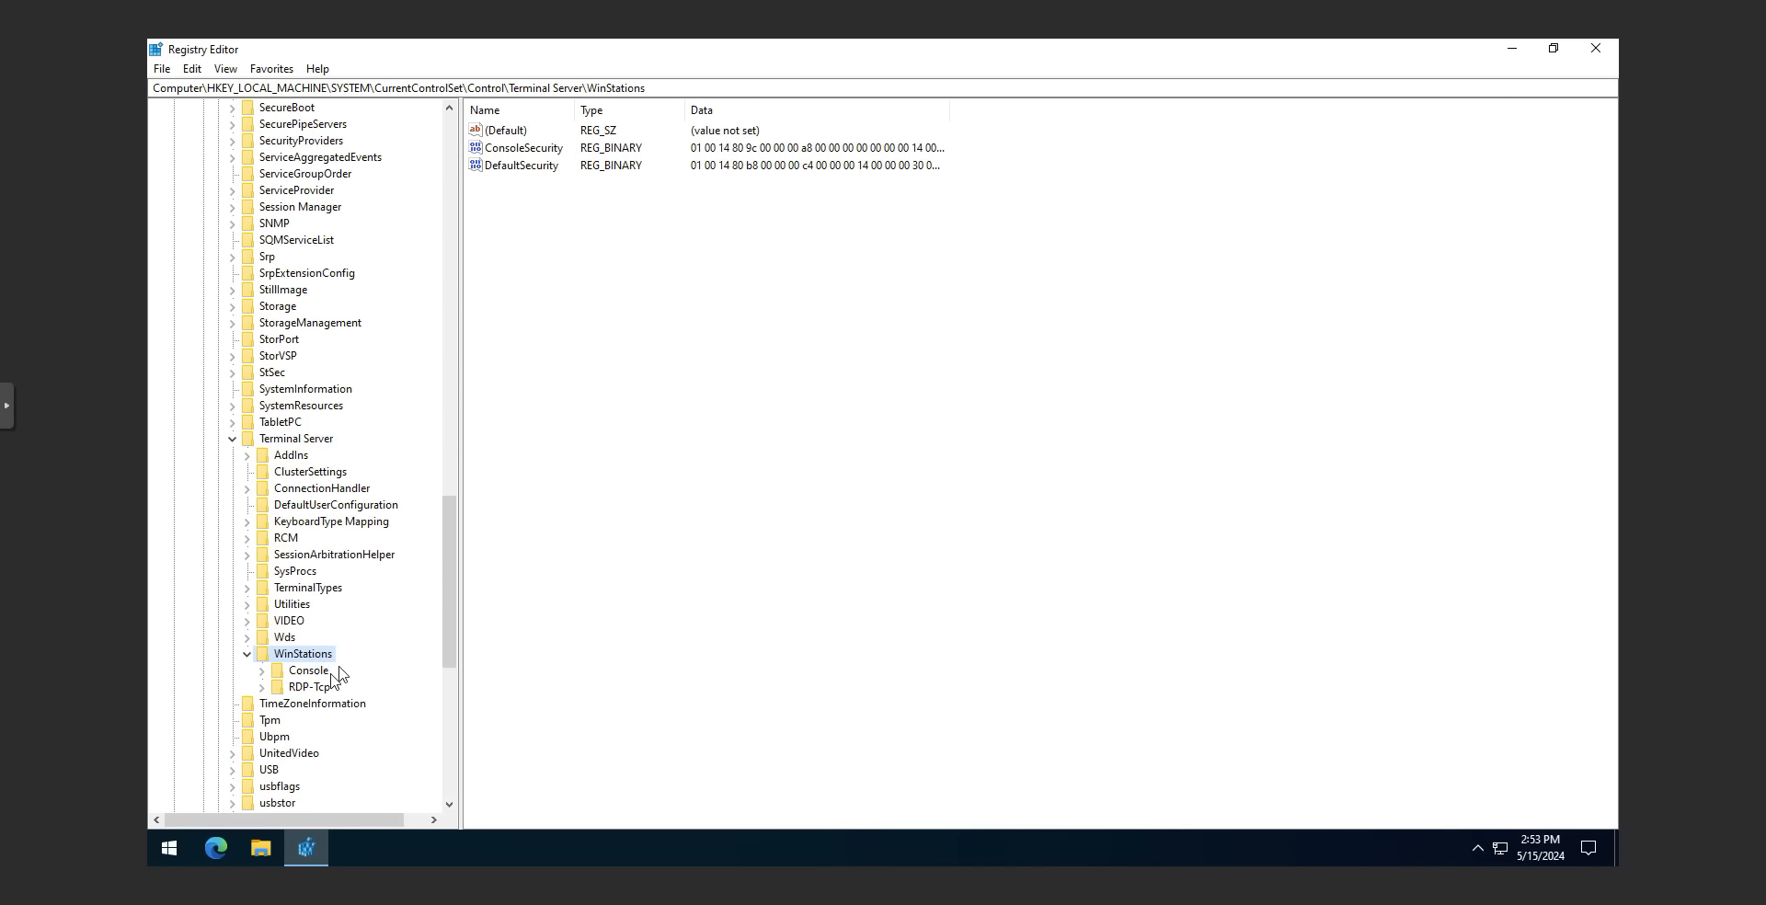
double_click(310, 690)
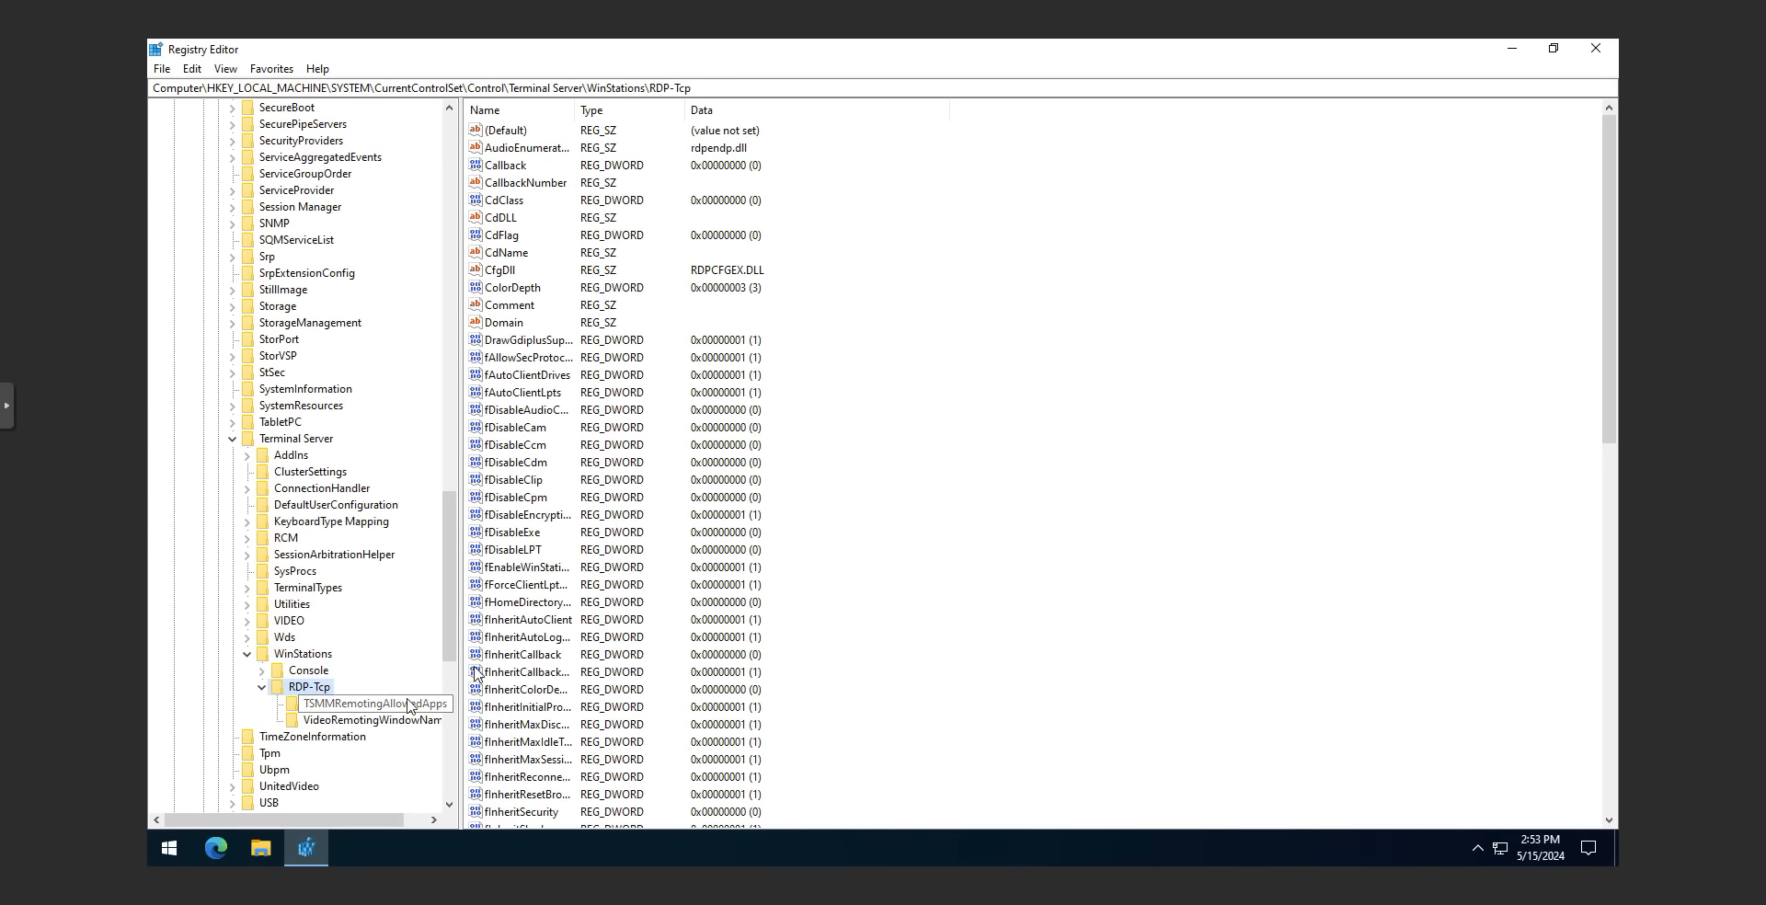
left_click(494, 517)
type("port")
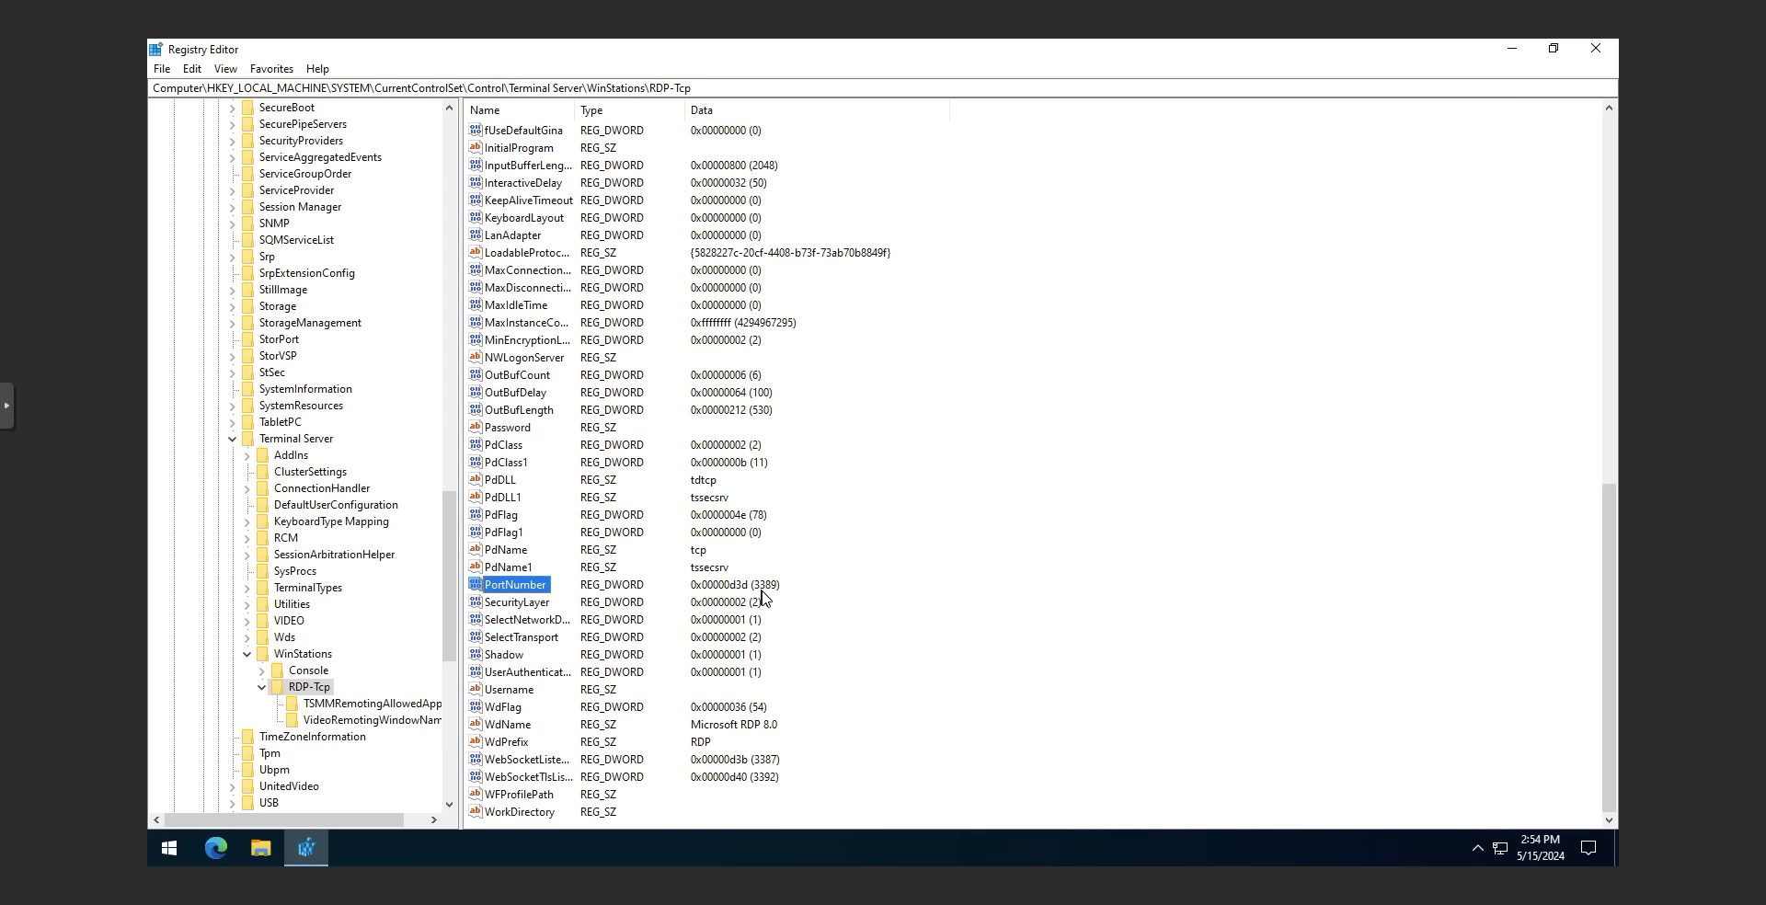
Set the RDP-Tcp PortNumber value to 3395 in decimal
double_click(521, 585)
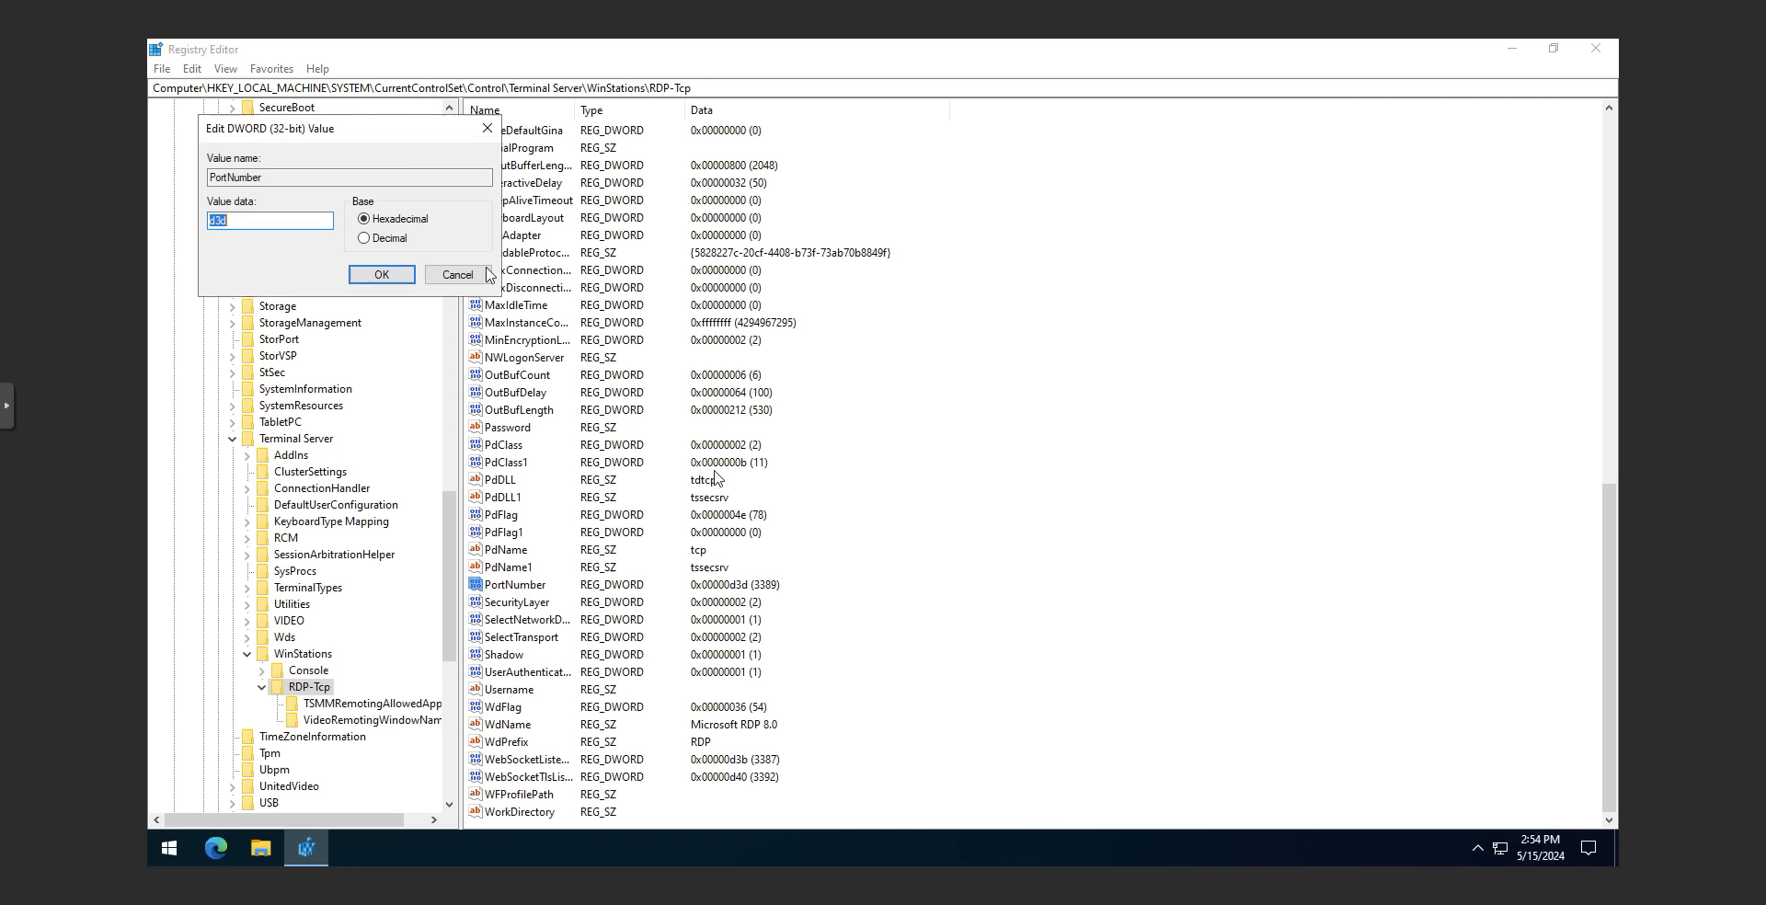
left_click_drag(323, 132, 734, 196)
left_click(795, 304)
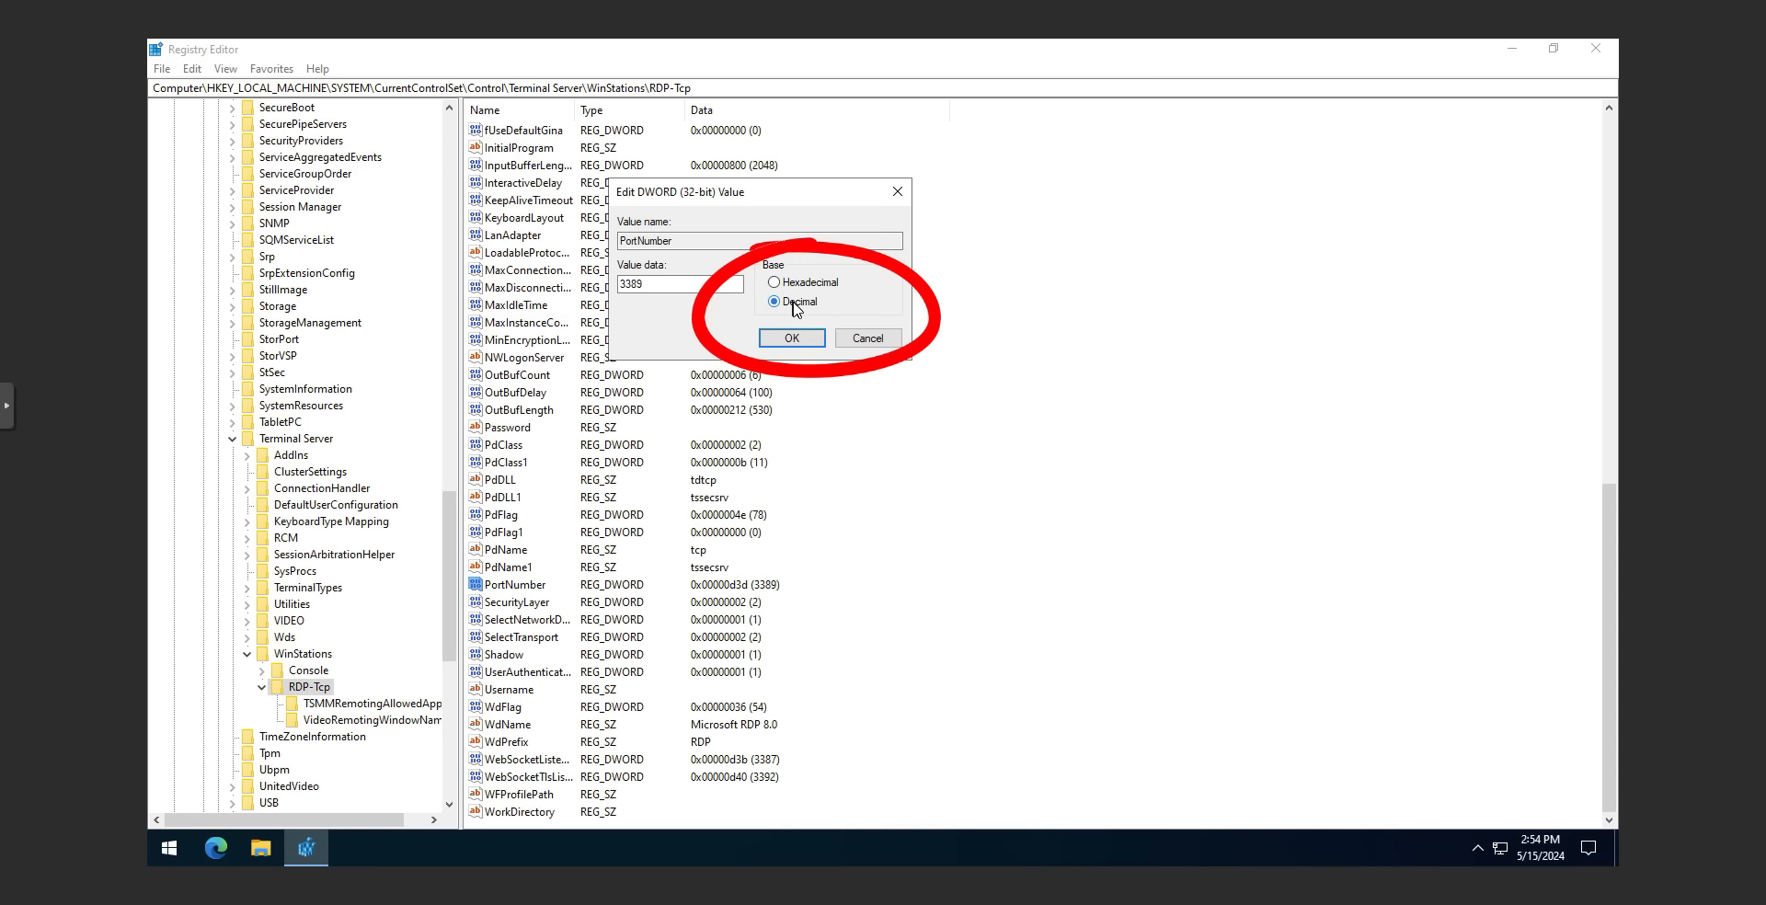
double_click(653, 285)
left_click(655, 286)
key("BackSpace")
key("BackSpace")
type("95")
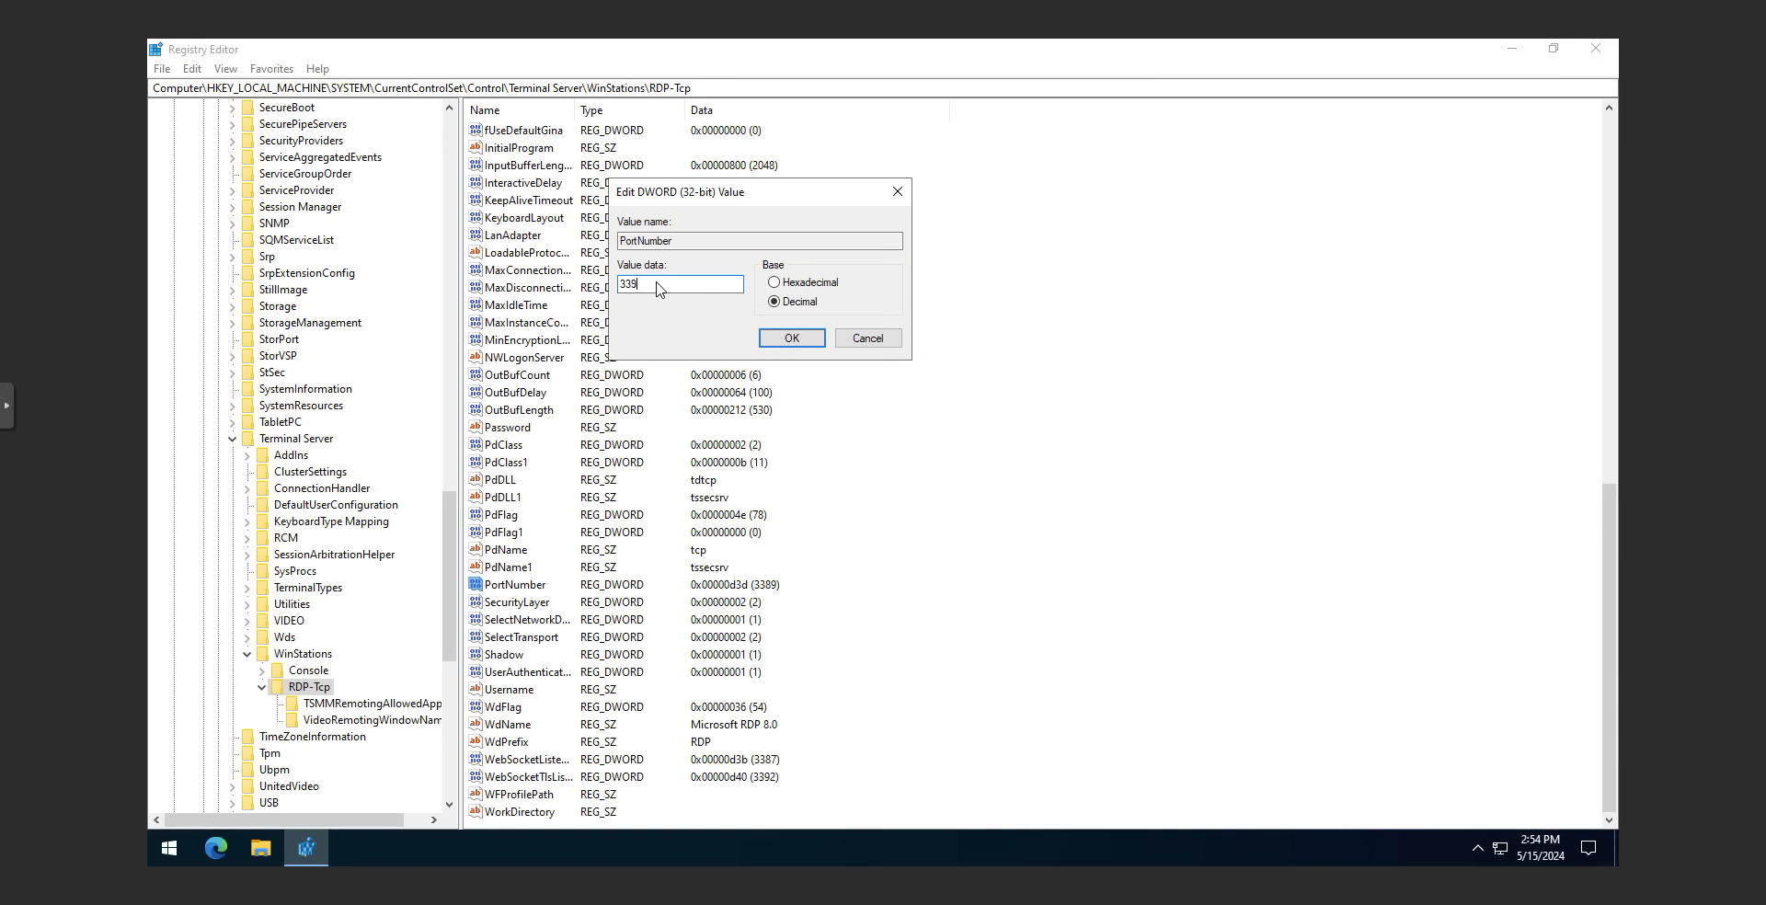
left_click(779, 337)
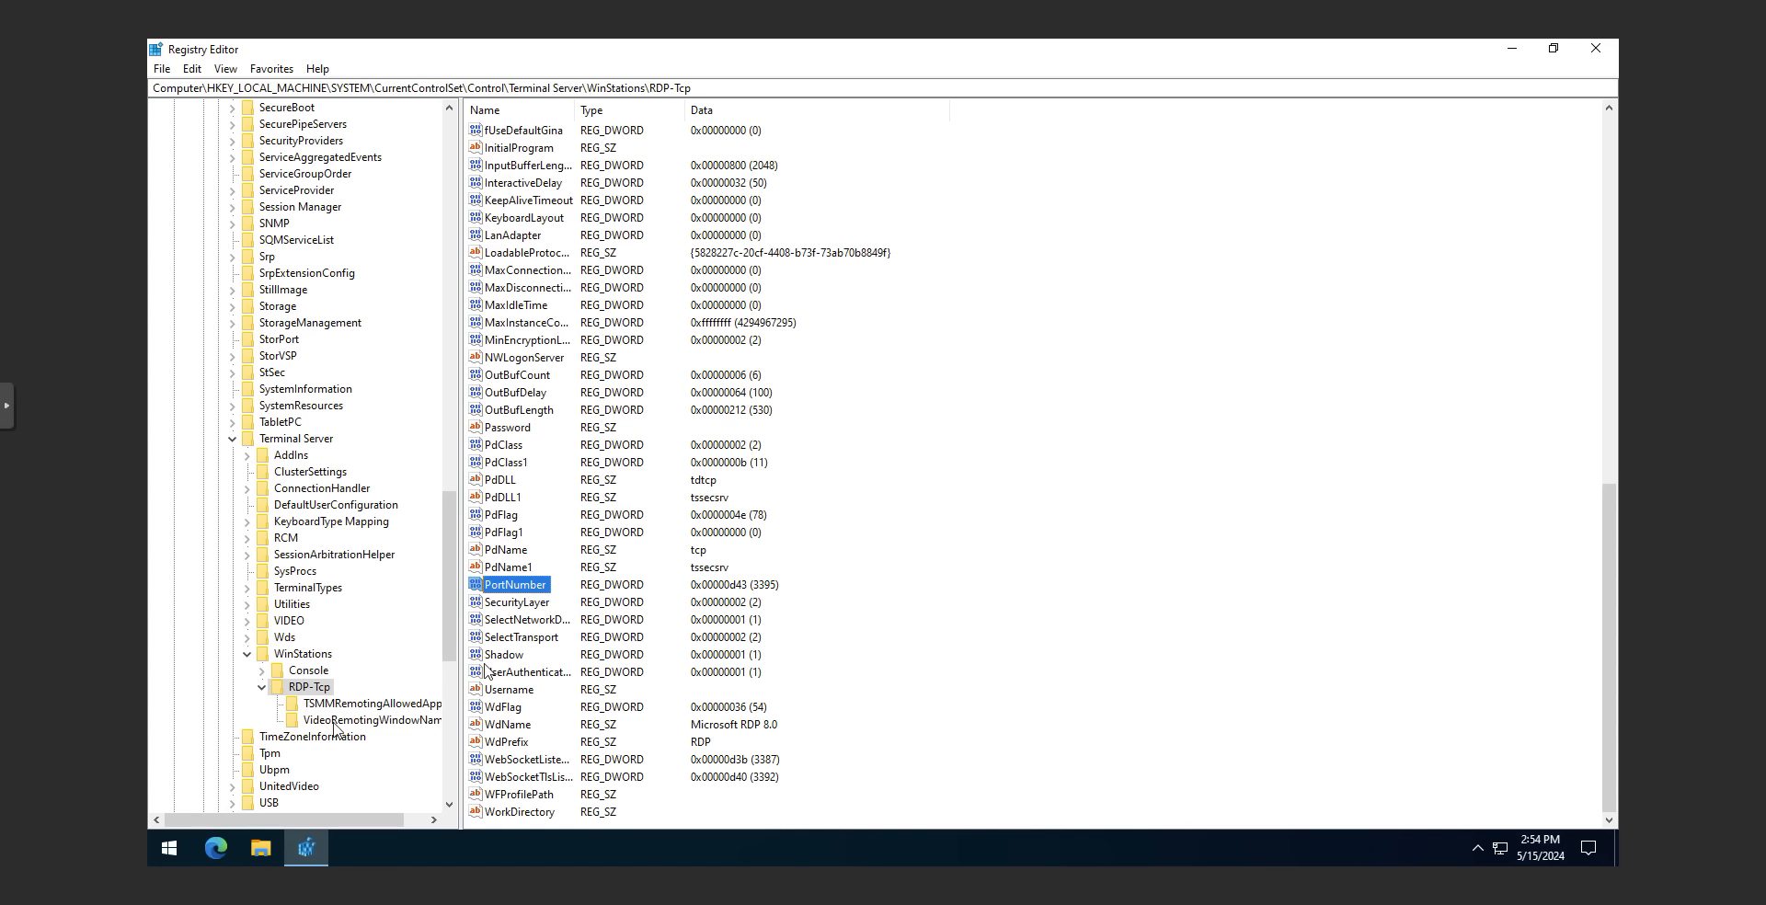
Switch to Windows Defender Firewall with Advanced Security
left_click(169, 848)
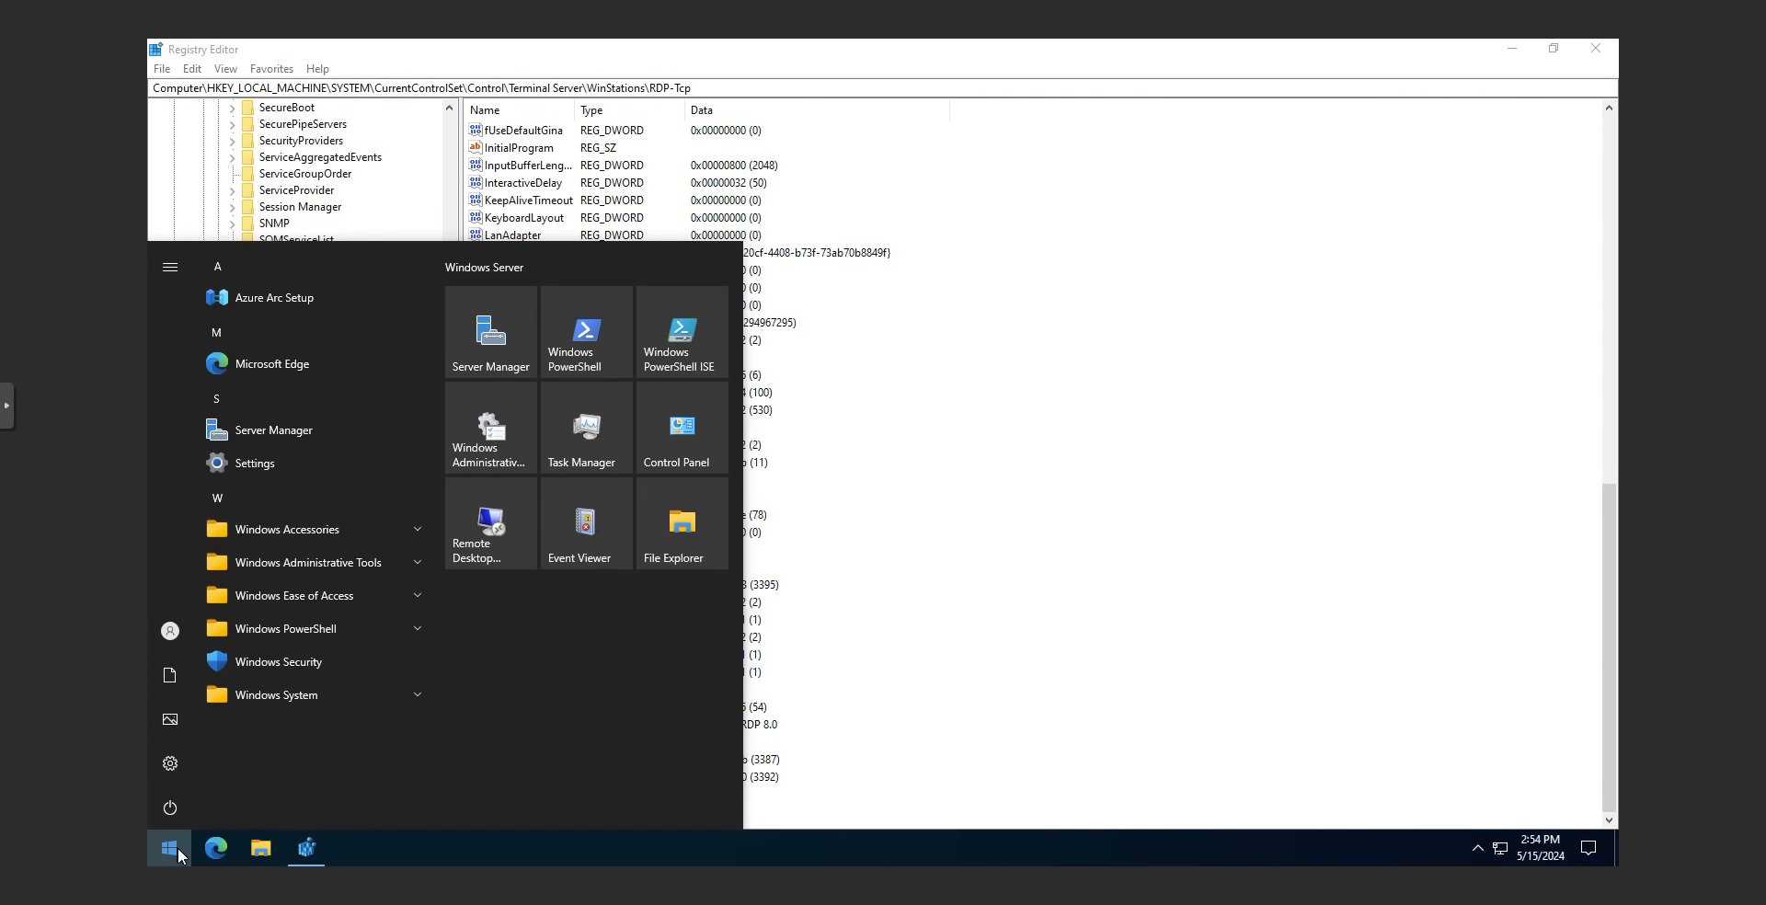
type("fire")
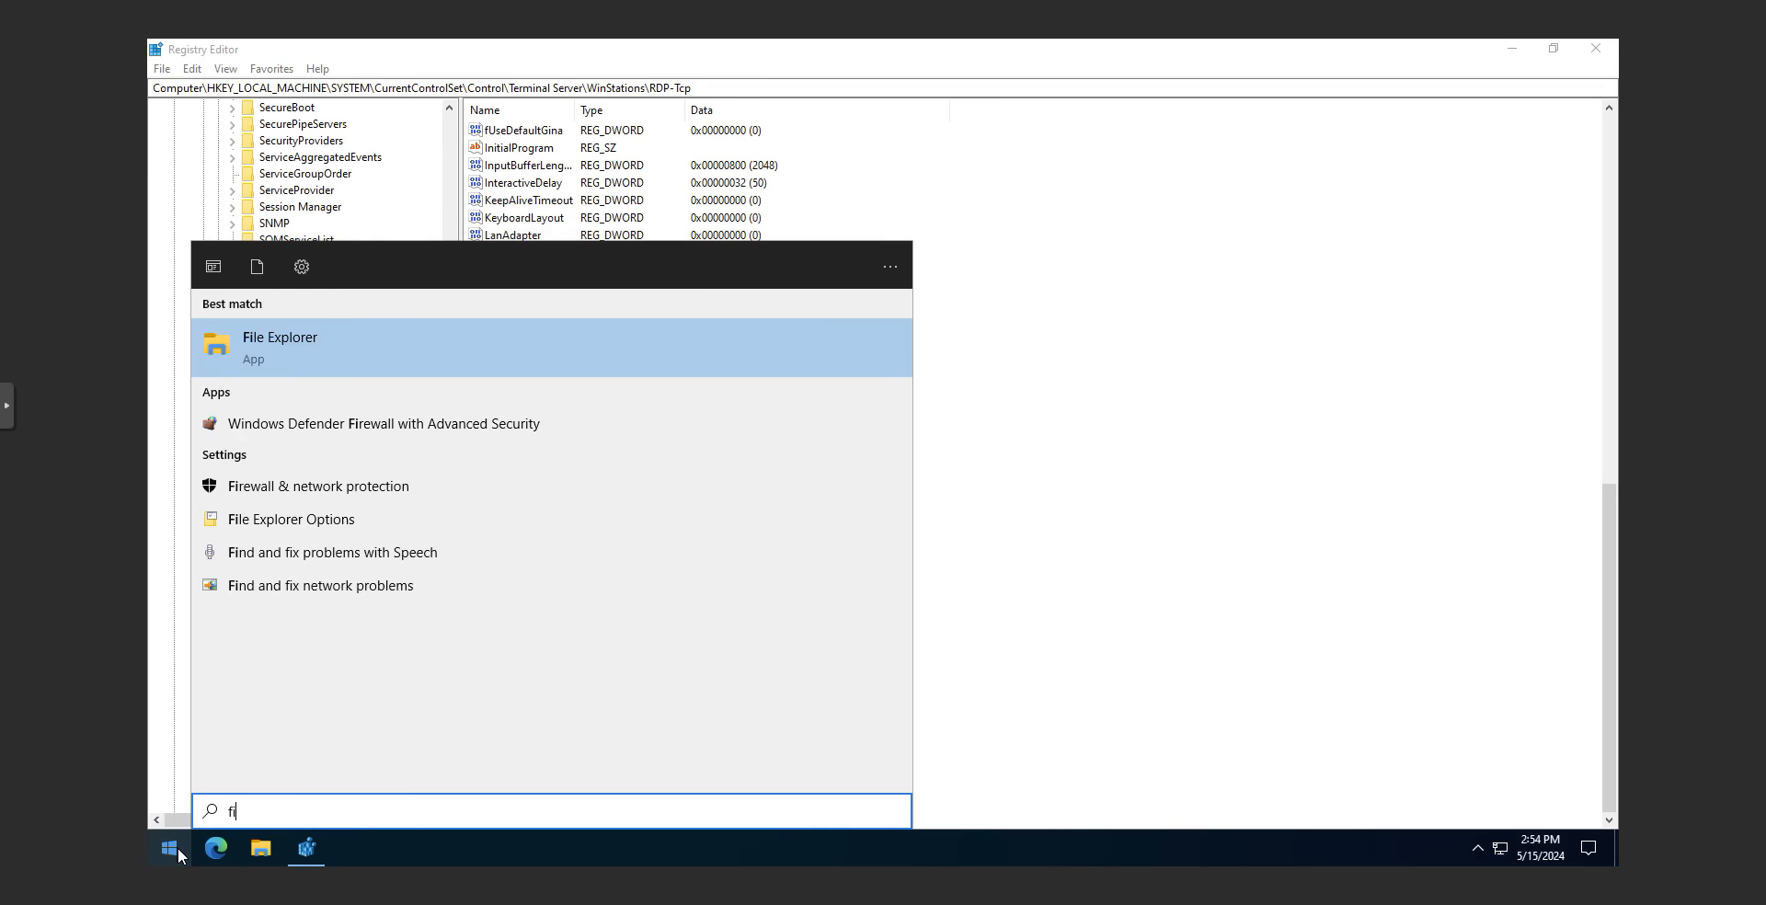
left_click(480, 438)
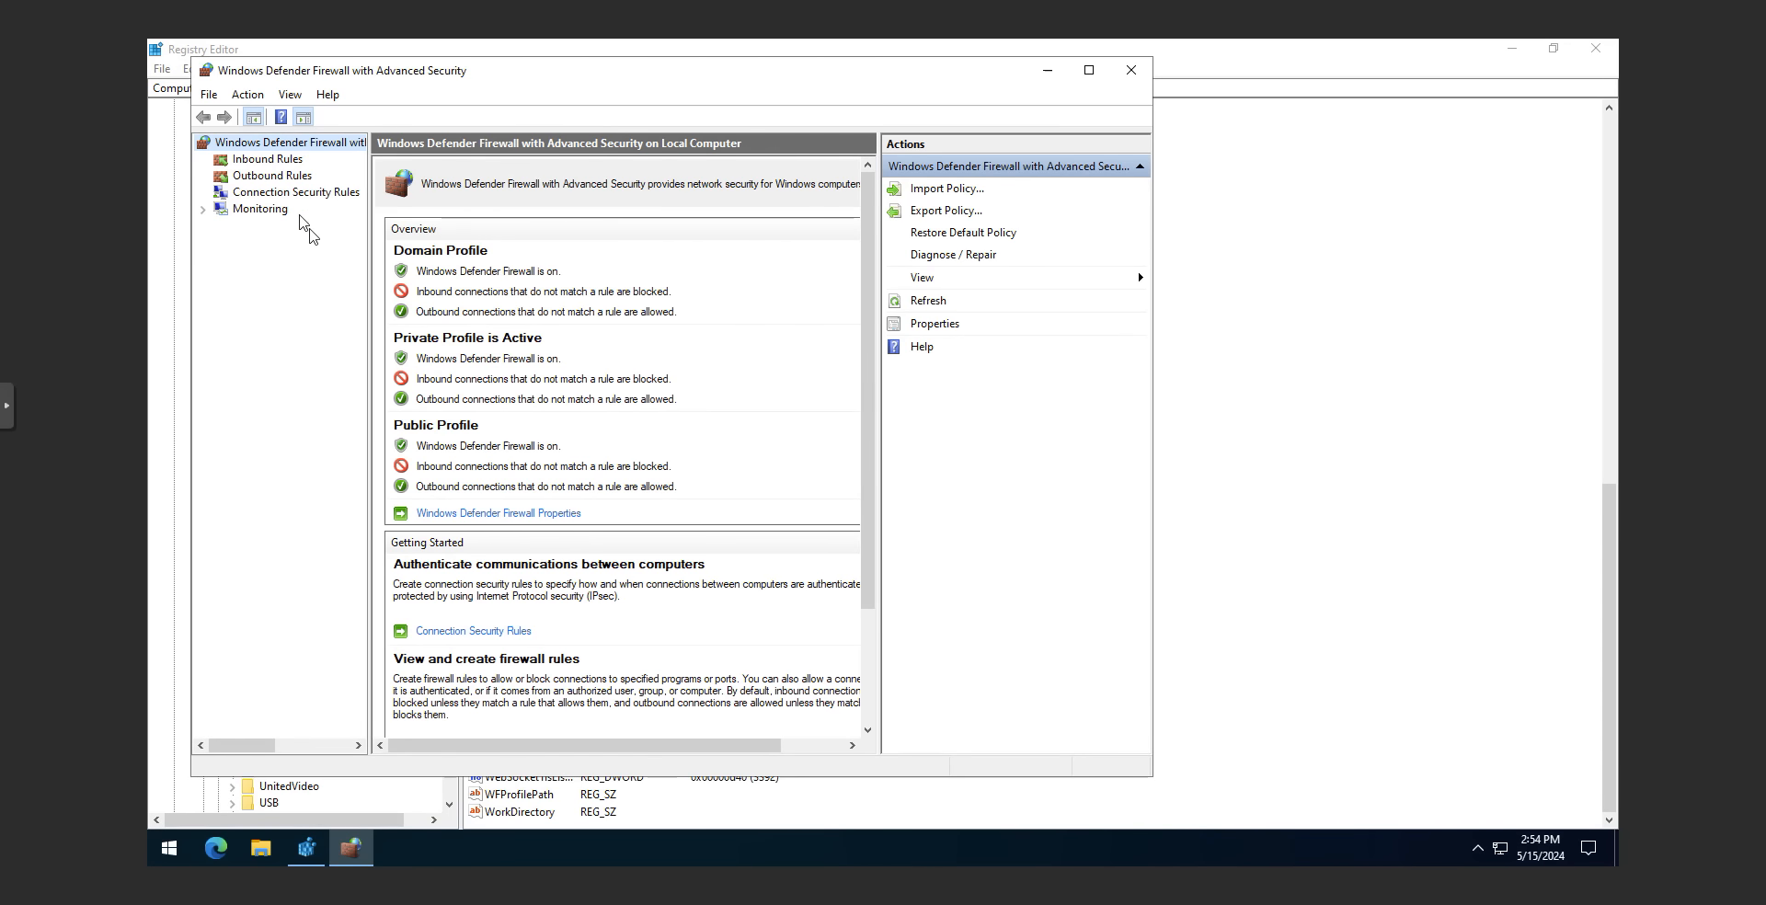
Start a new inbound rule of type Port for TCP on the specific local port 3395
left_click(267, 161)
right_click(267, 163)
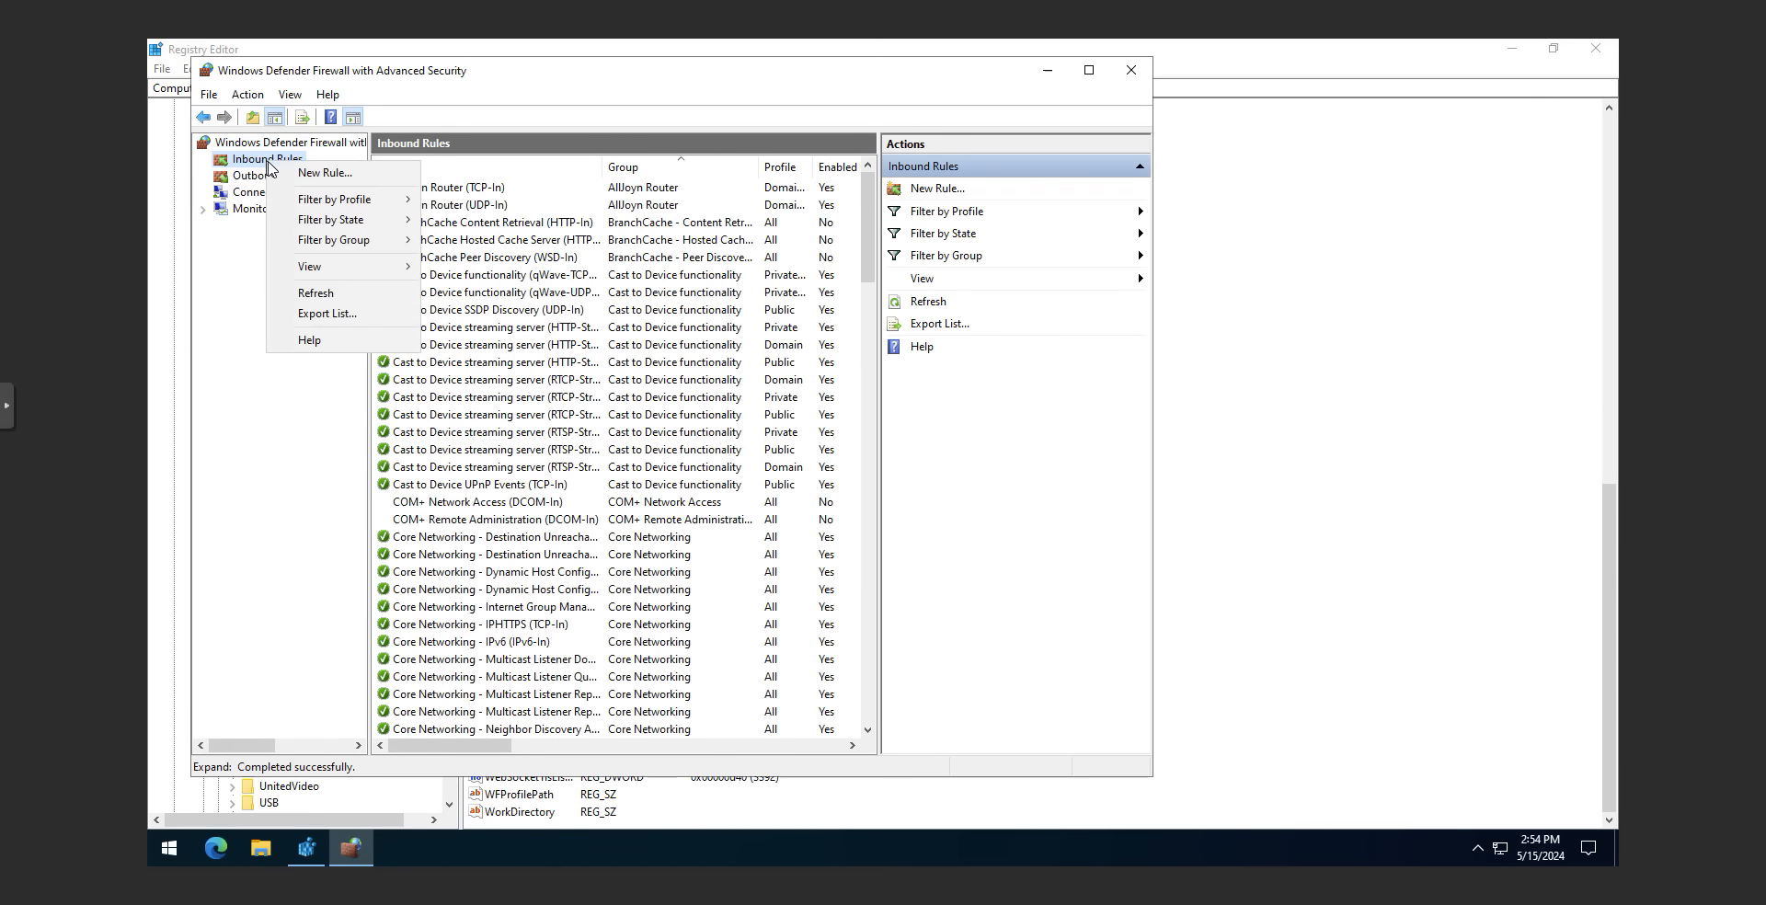
left_click(317, 173)
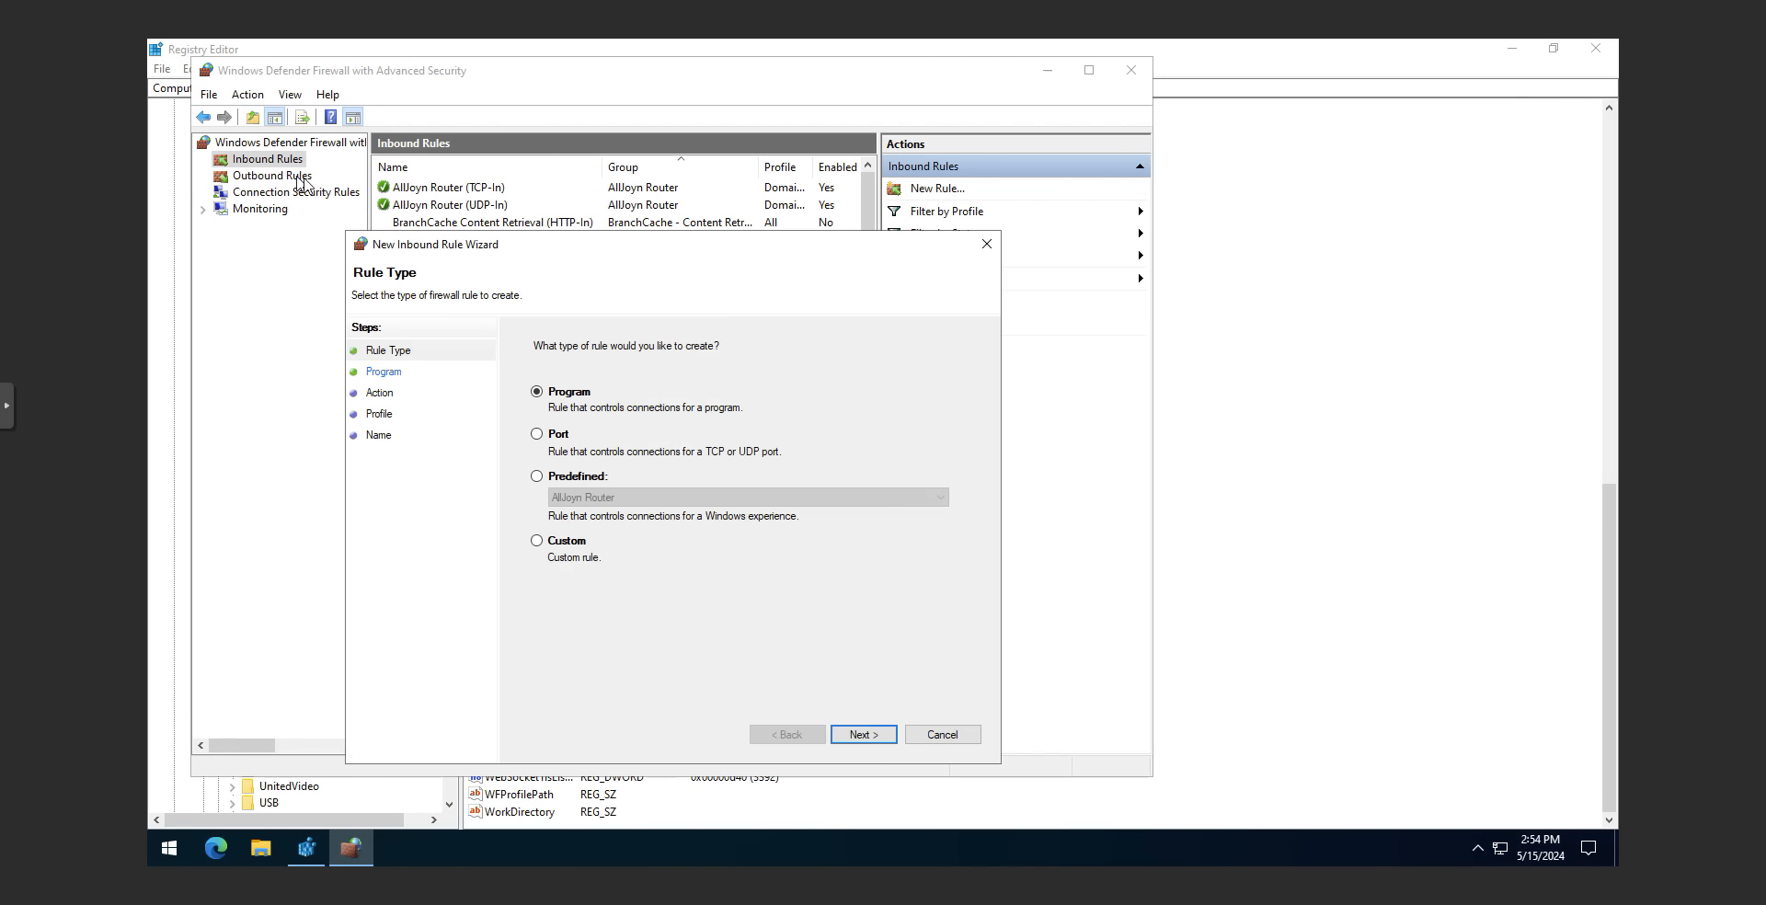
left_click(554, 434)
key("Return")
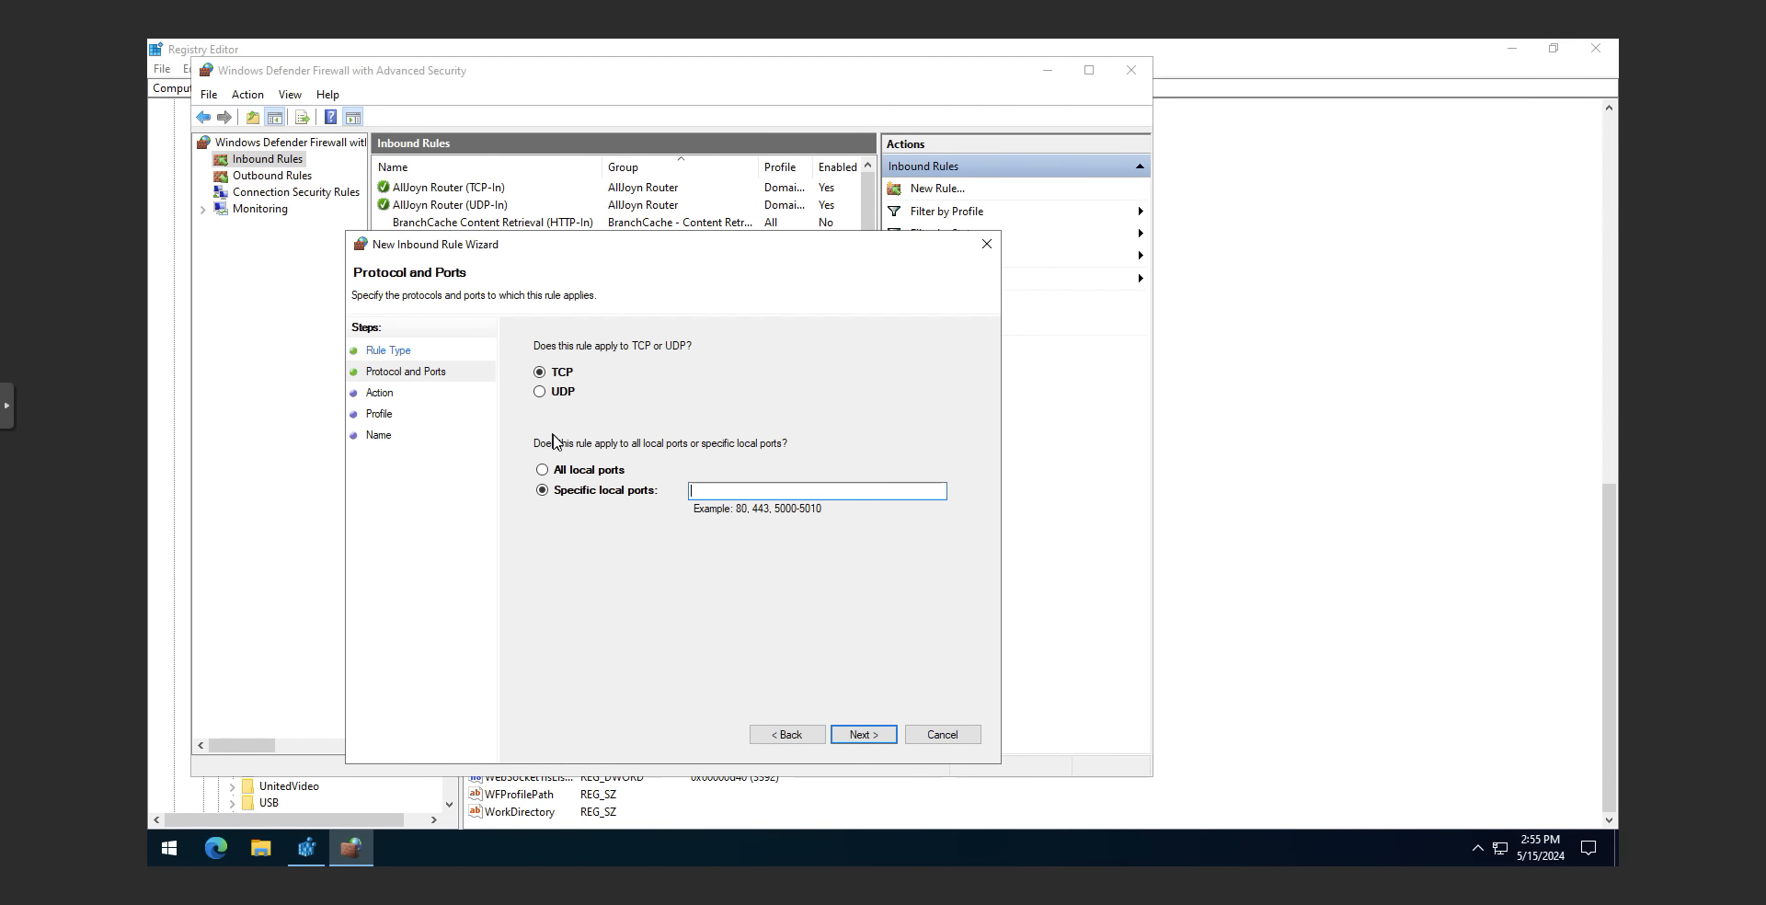
type("339")
type("9")
left_click(881, 737)
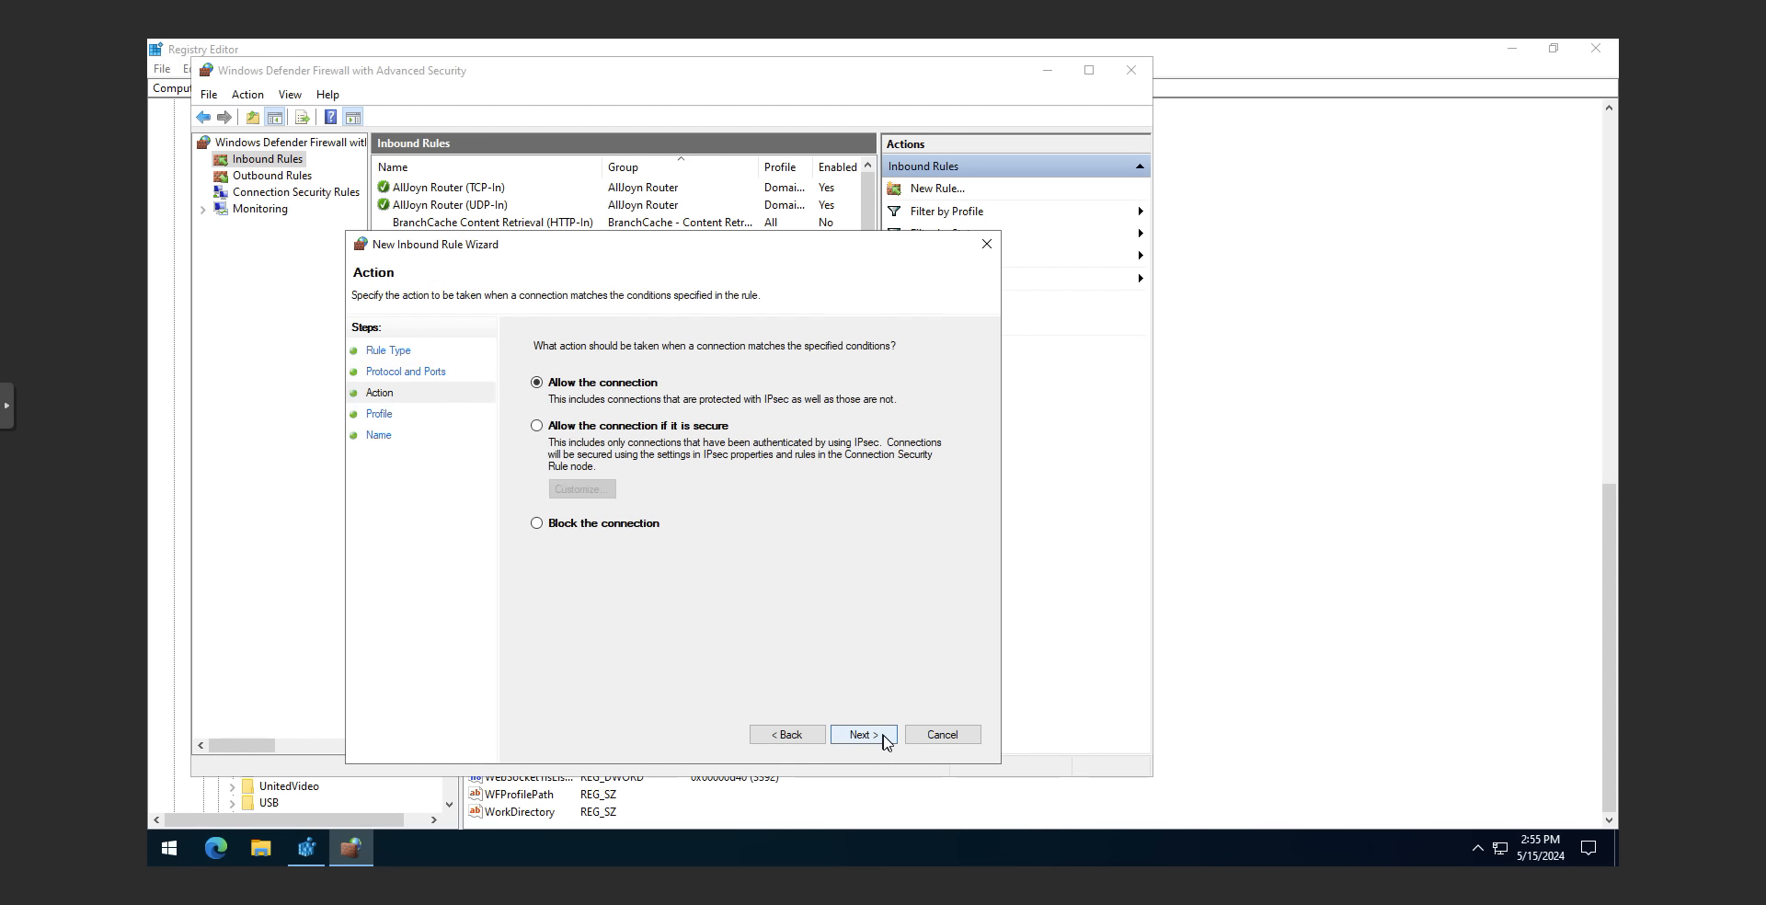
Allow the connection on the default profiles and finish the inbound rule with the name SecureRDP
left_click(883, 737)
left_click(882, 737)
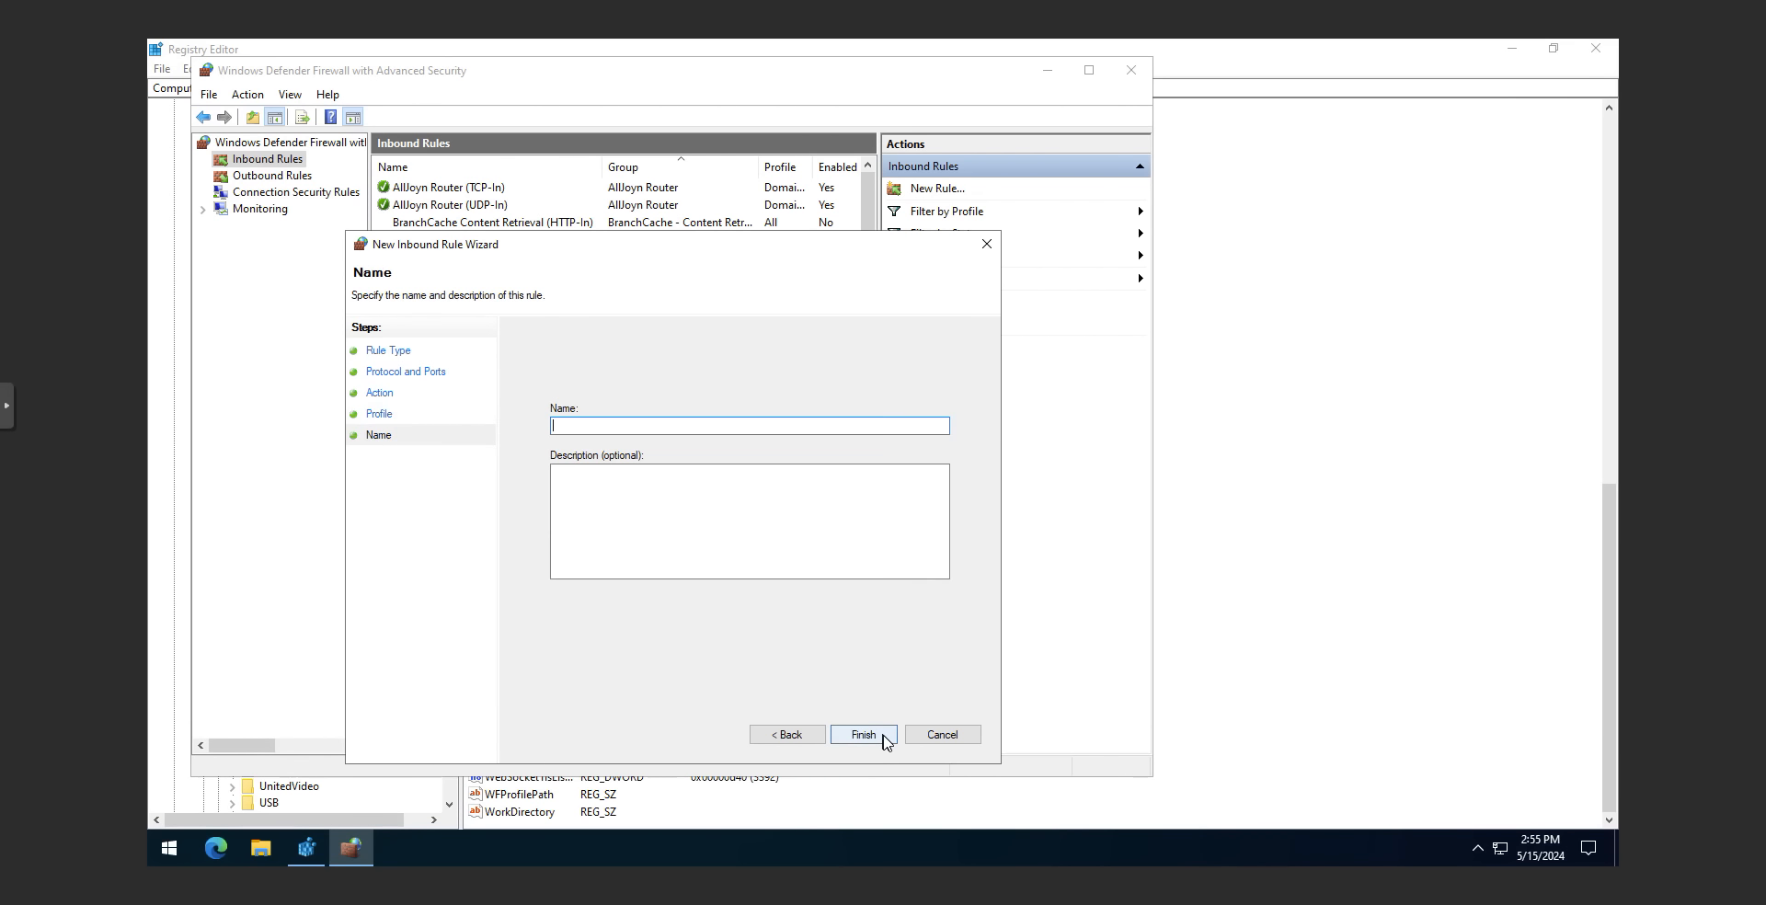
type("SecureRDP")
left_click(863, 734)
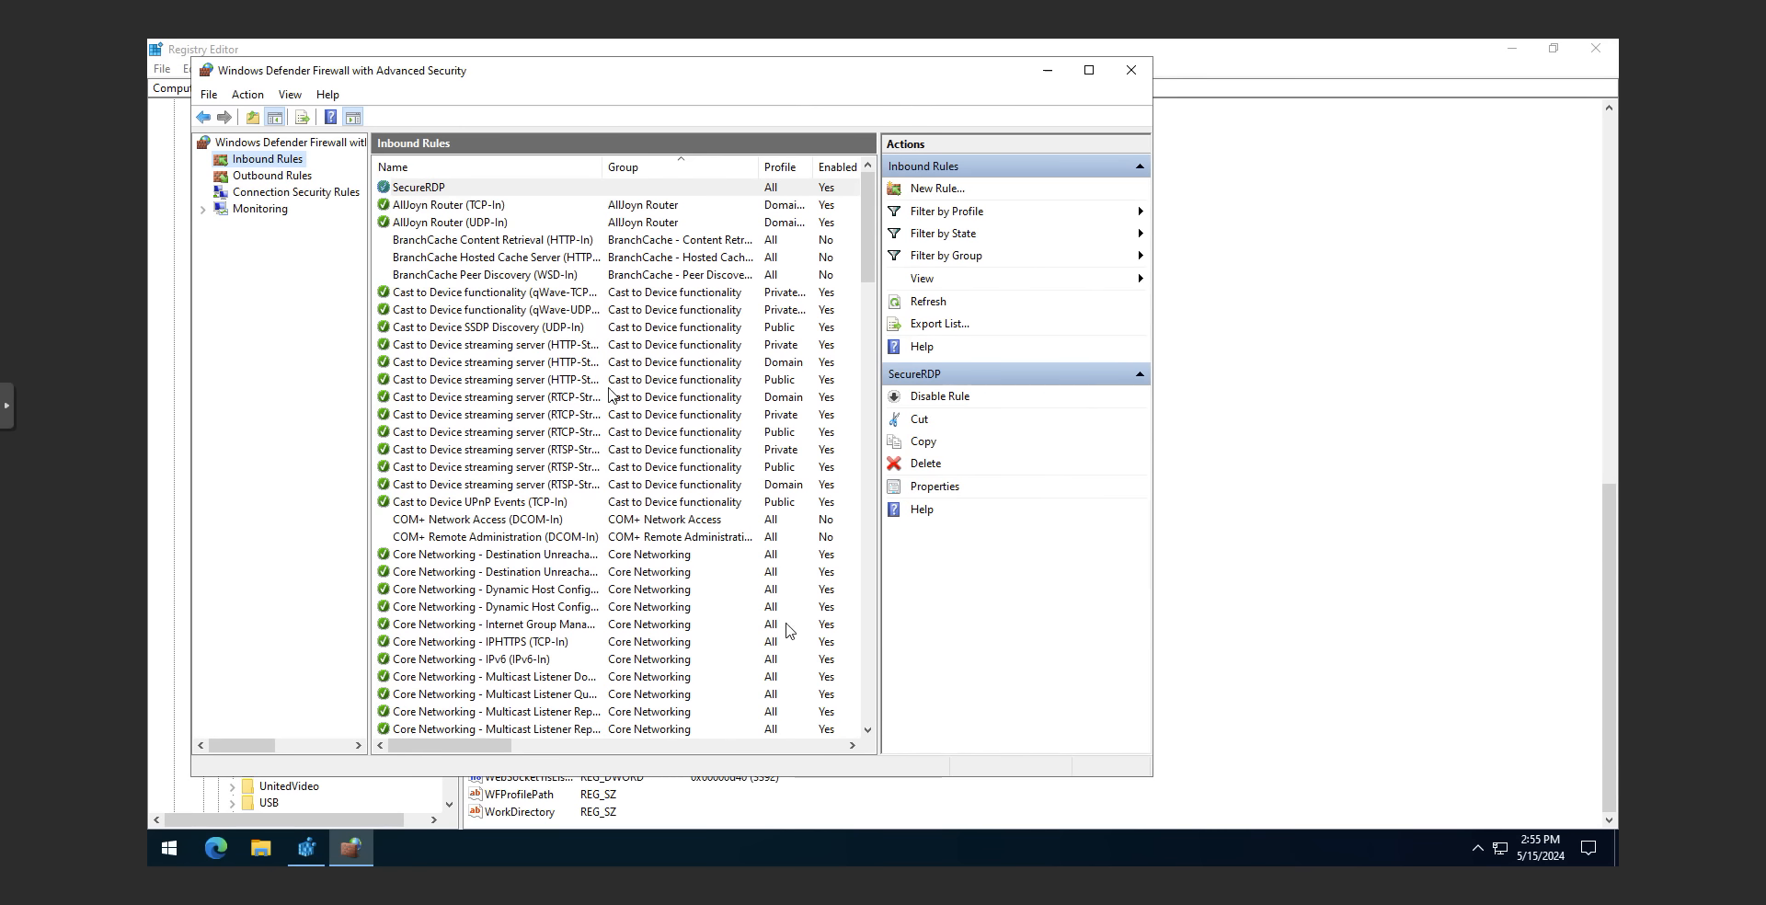
Open the SecureRDP rule's properties and check its protocol and port settings
left_click(445, 190)
left_click_drag(407, 76, 1113, 257)
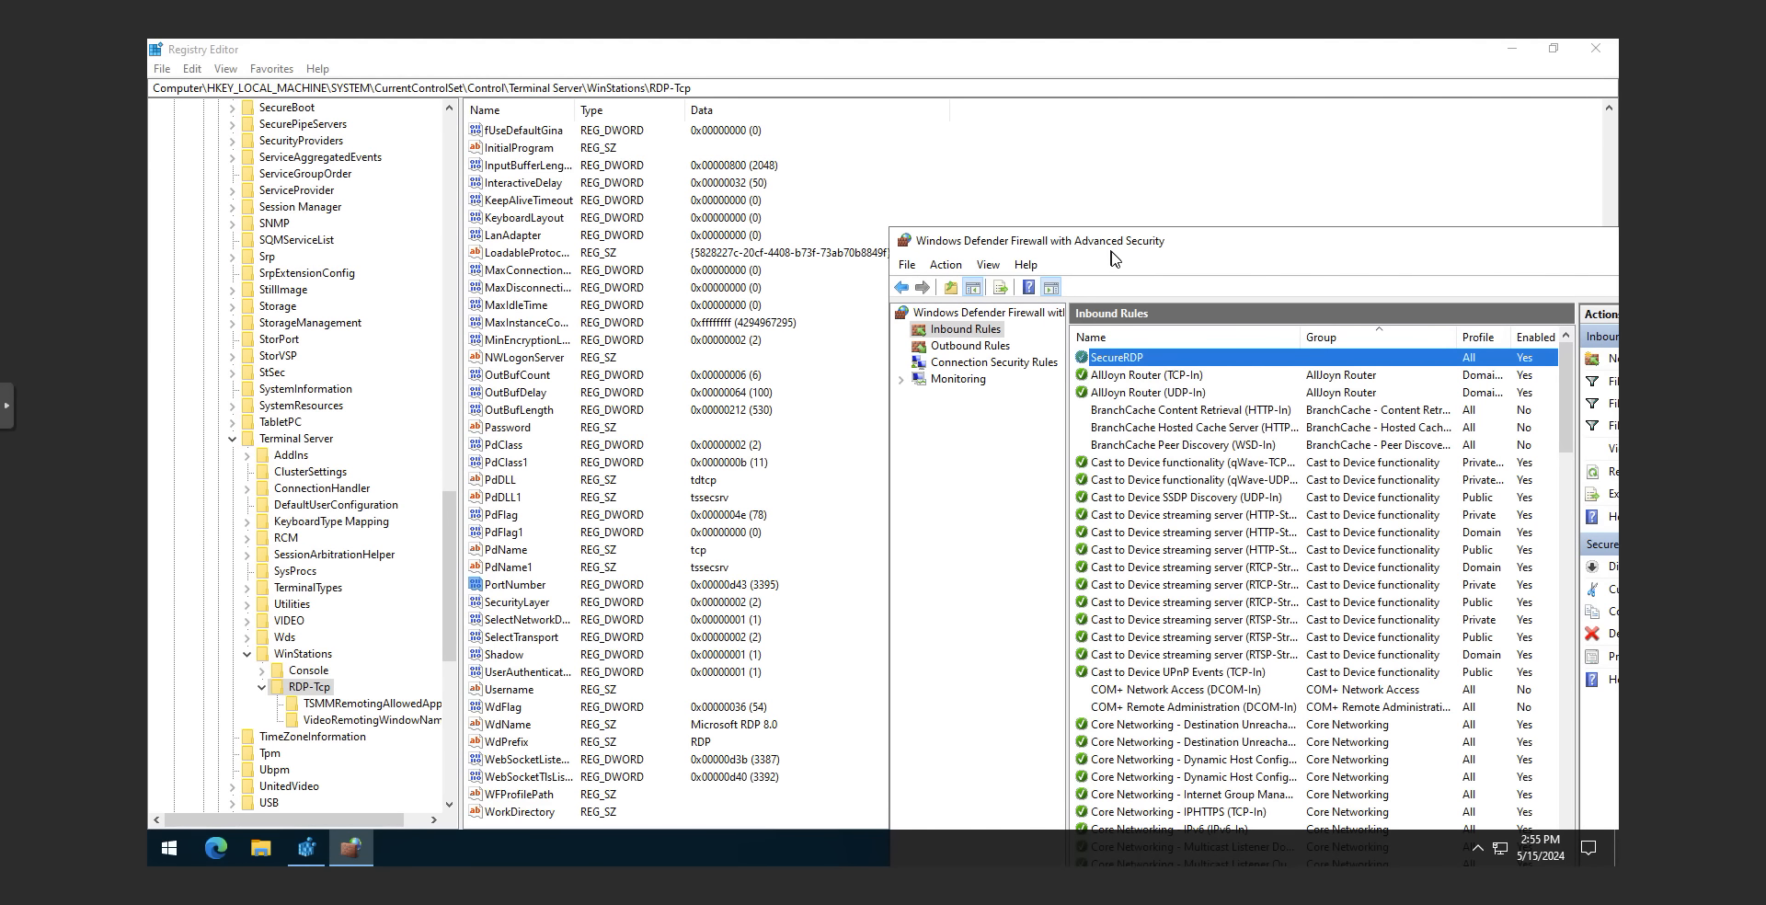
double_click(1122, 359)
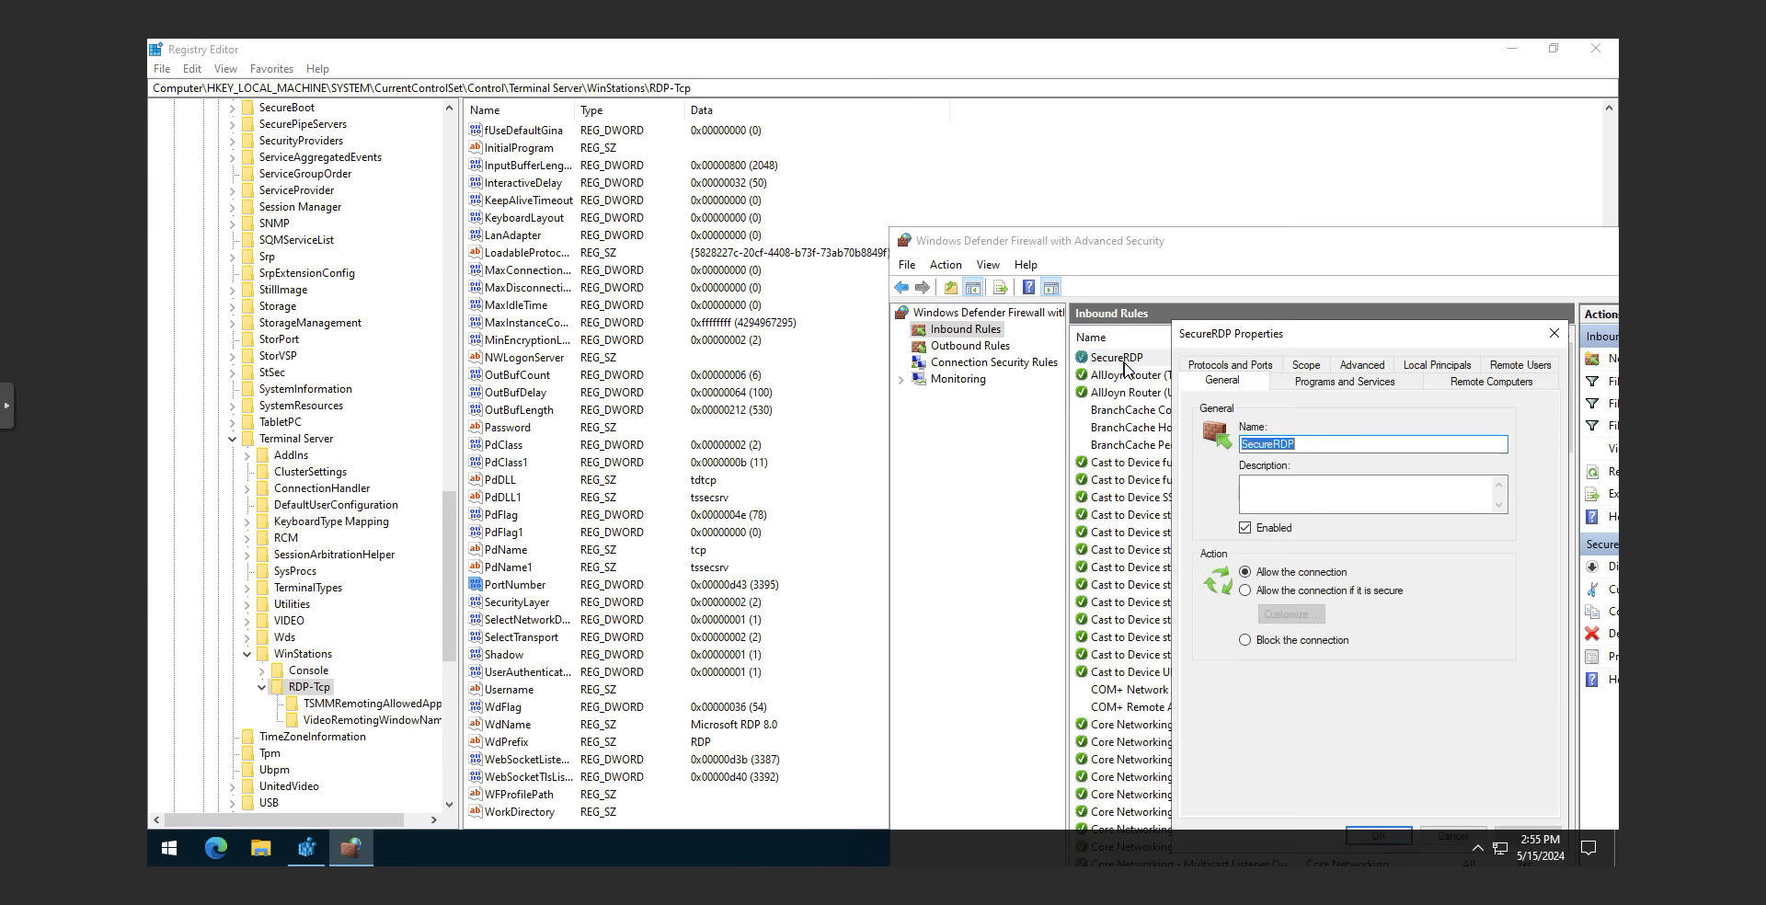
left_click(1246, 367)
left_click_drag(1294, 343, 1193, 343)
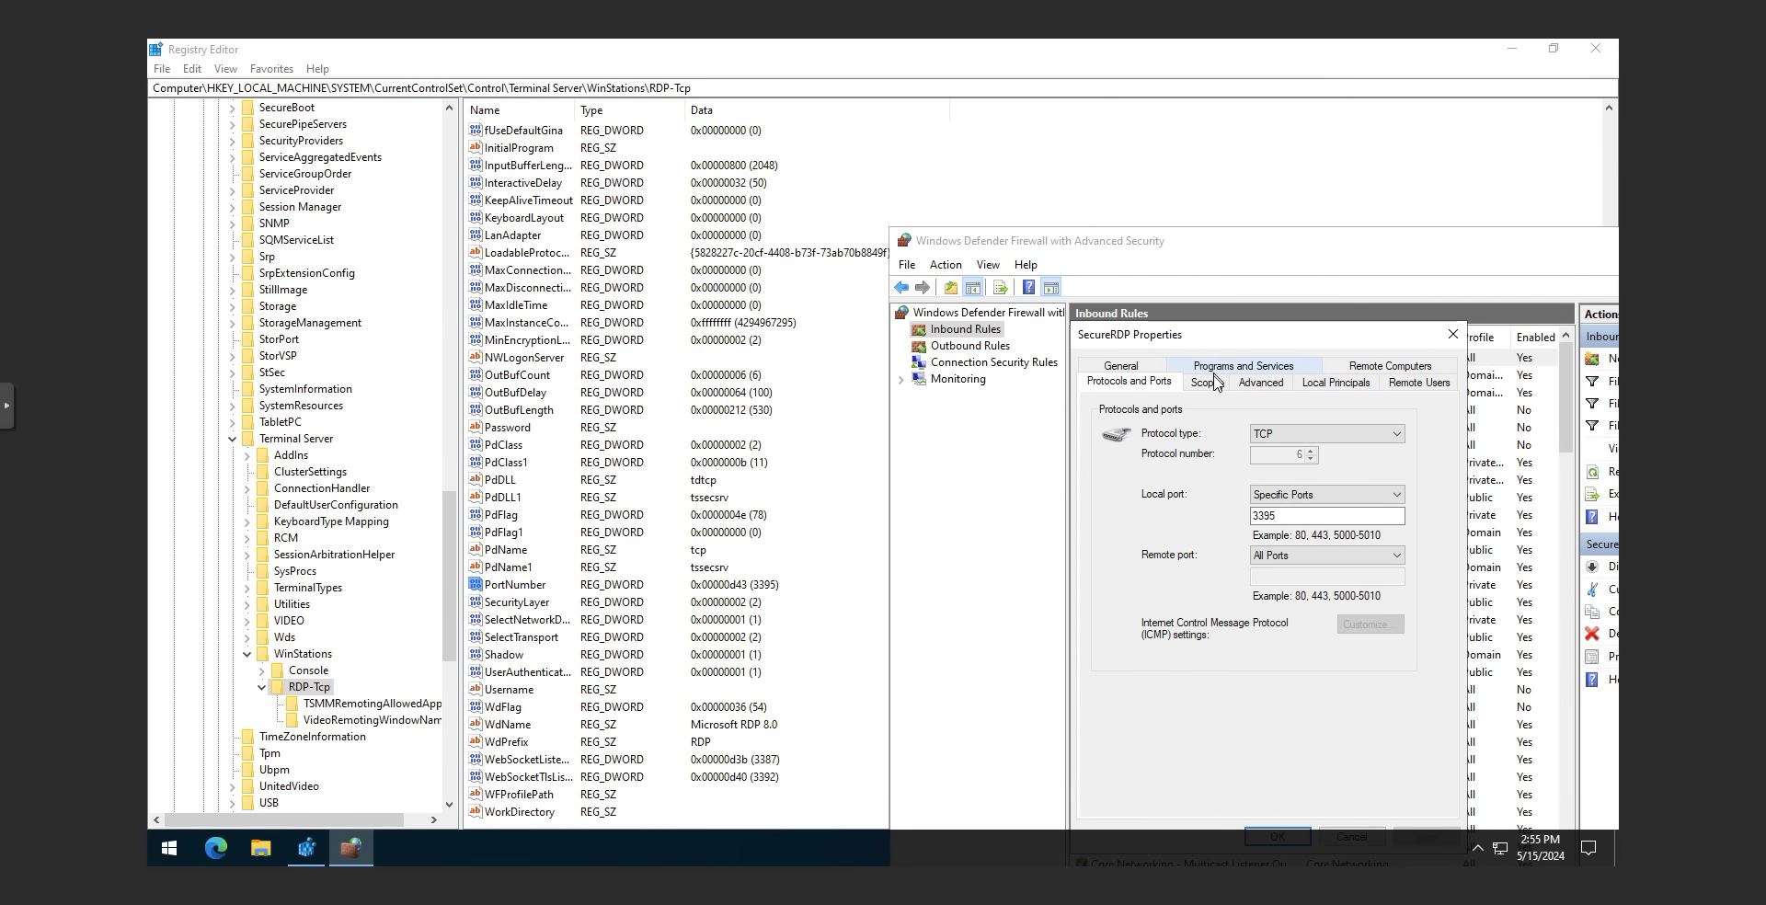
Try to restrict the SecureRDP rule's remote IP scope to the subnet 72.101.163.0/24
left_click(1218, 382)
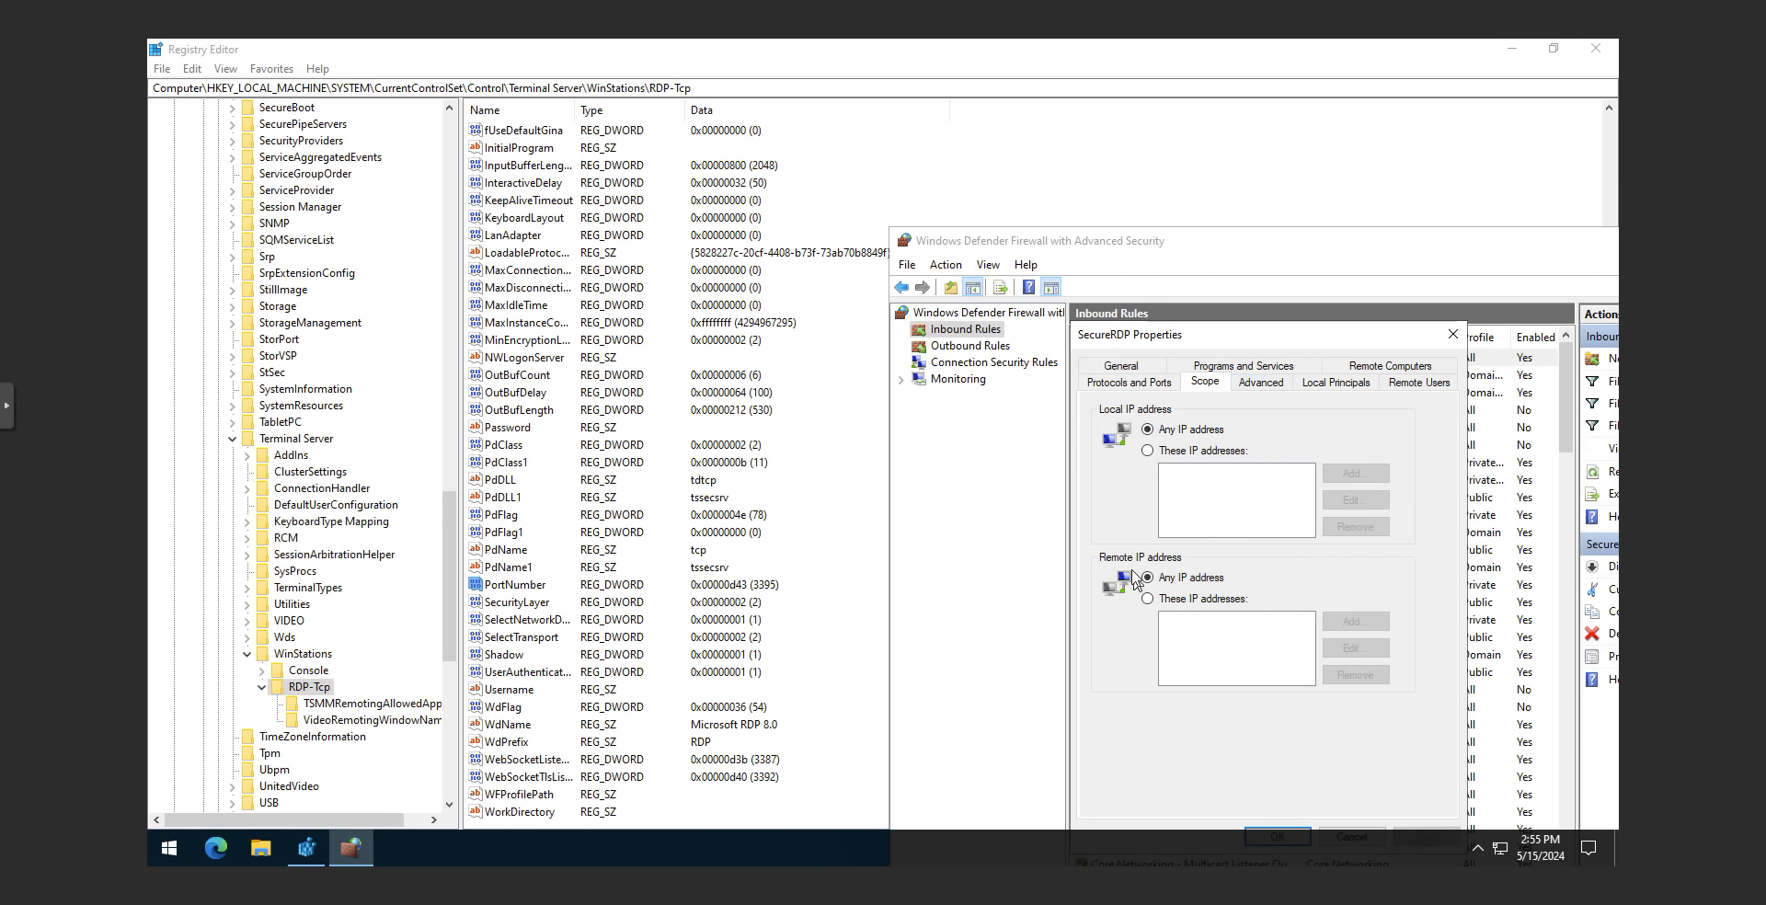
left_click(1200, 599)
left_click(1350, 622)
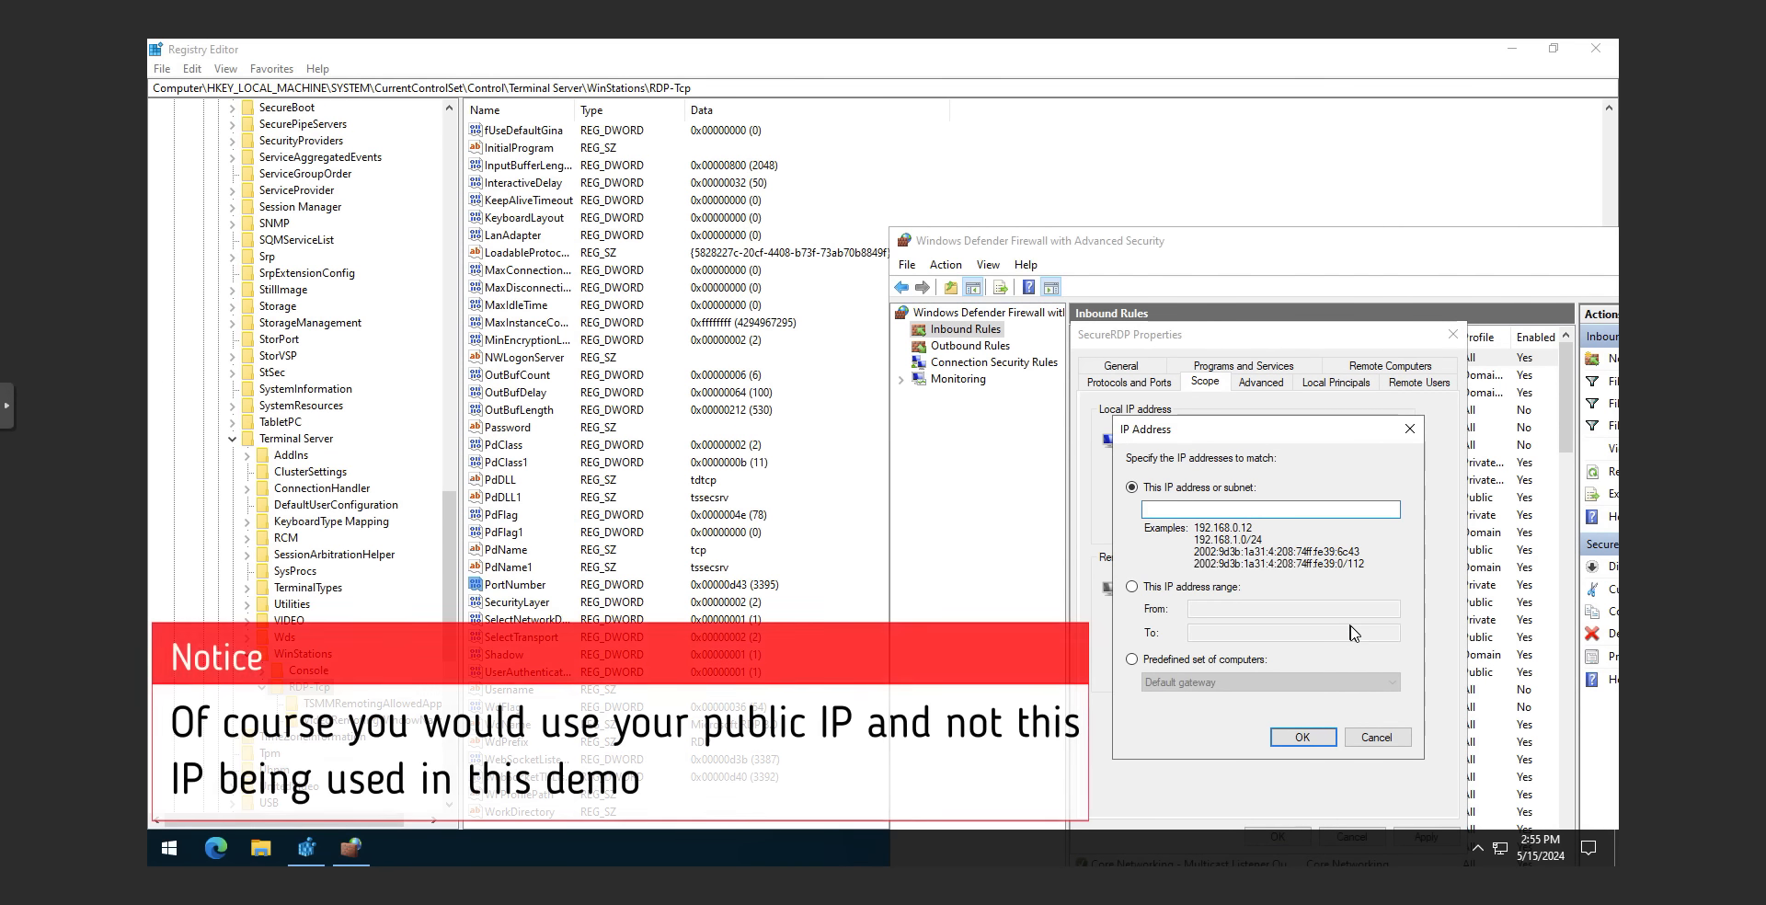
type("7")
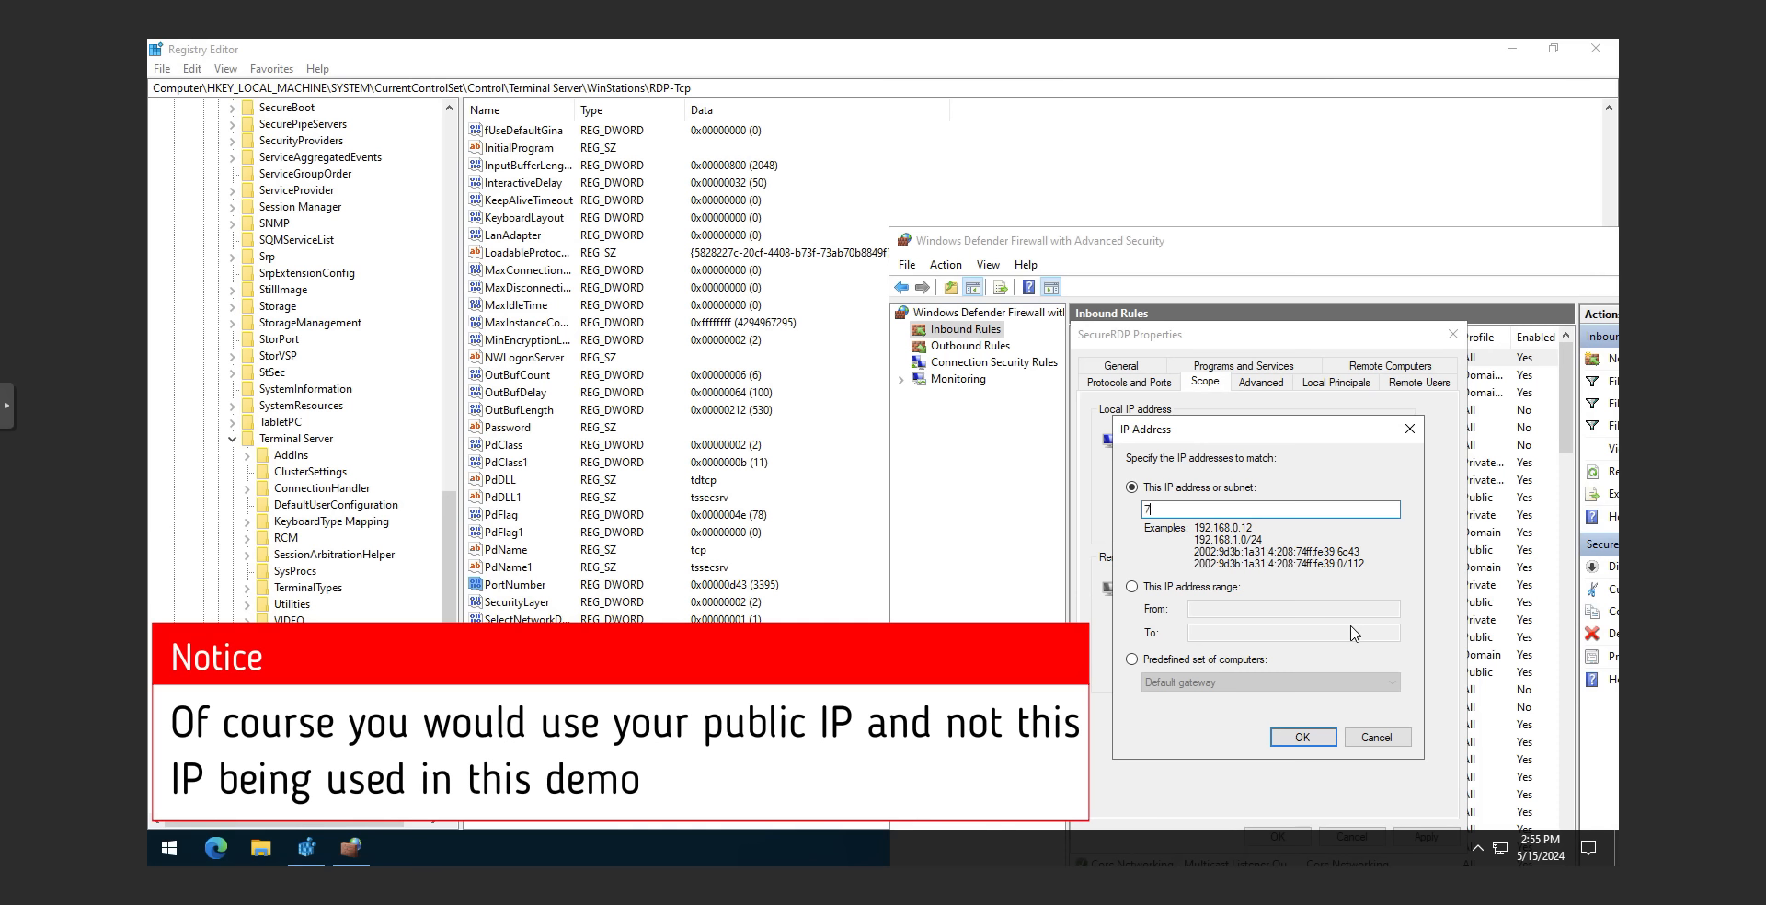
type("2.001.163.")
type("23")
key("BackSpace")
key("BackSpace")
type("0/24")
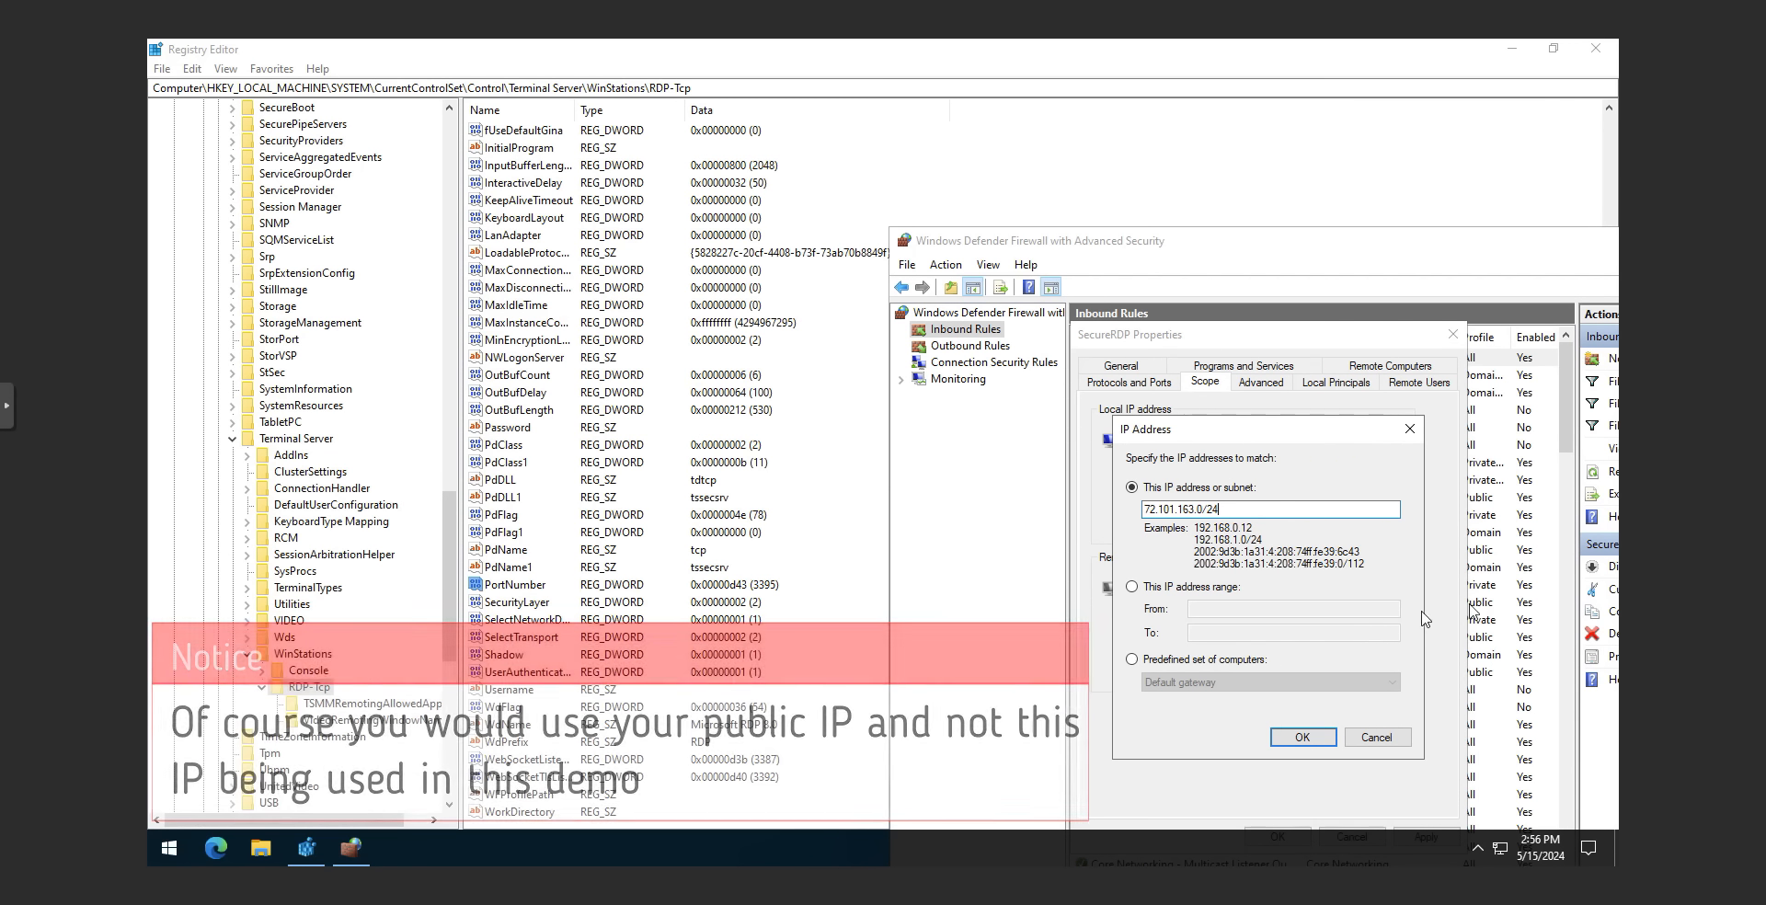
left_click(1371, 741)
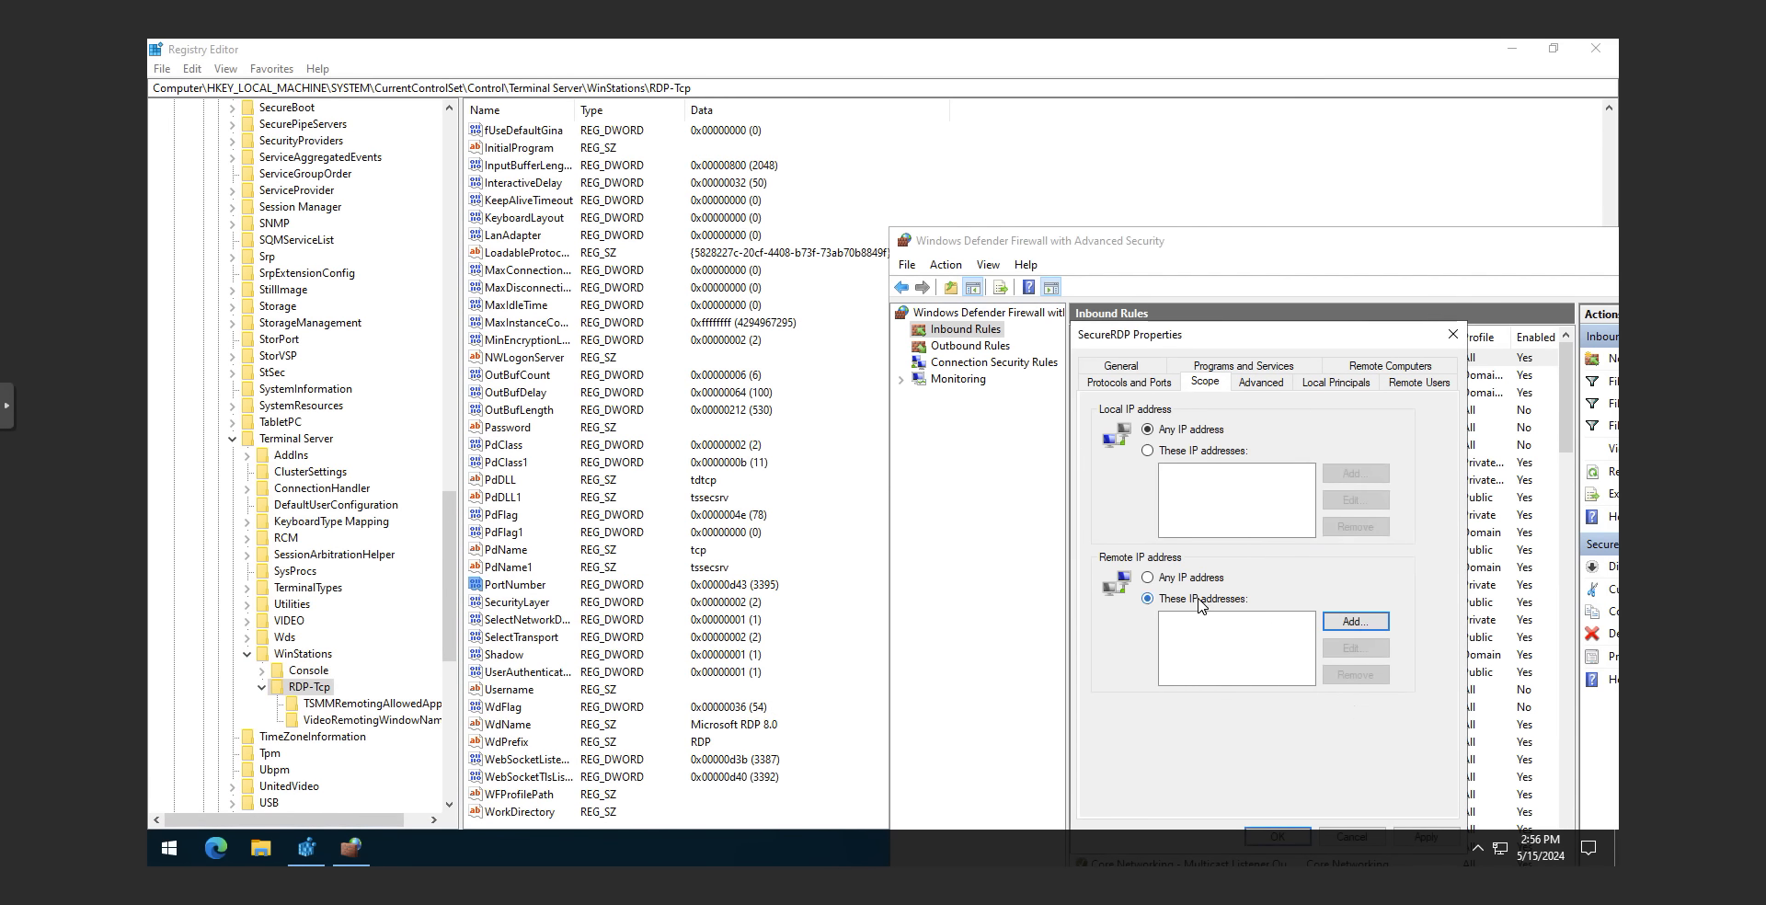
left_click(1188, 577)
Minimize the firewall window and accept the SecureRDP rule's properties
left_click_drag(1139, 243, 967, 100)
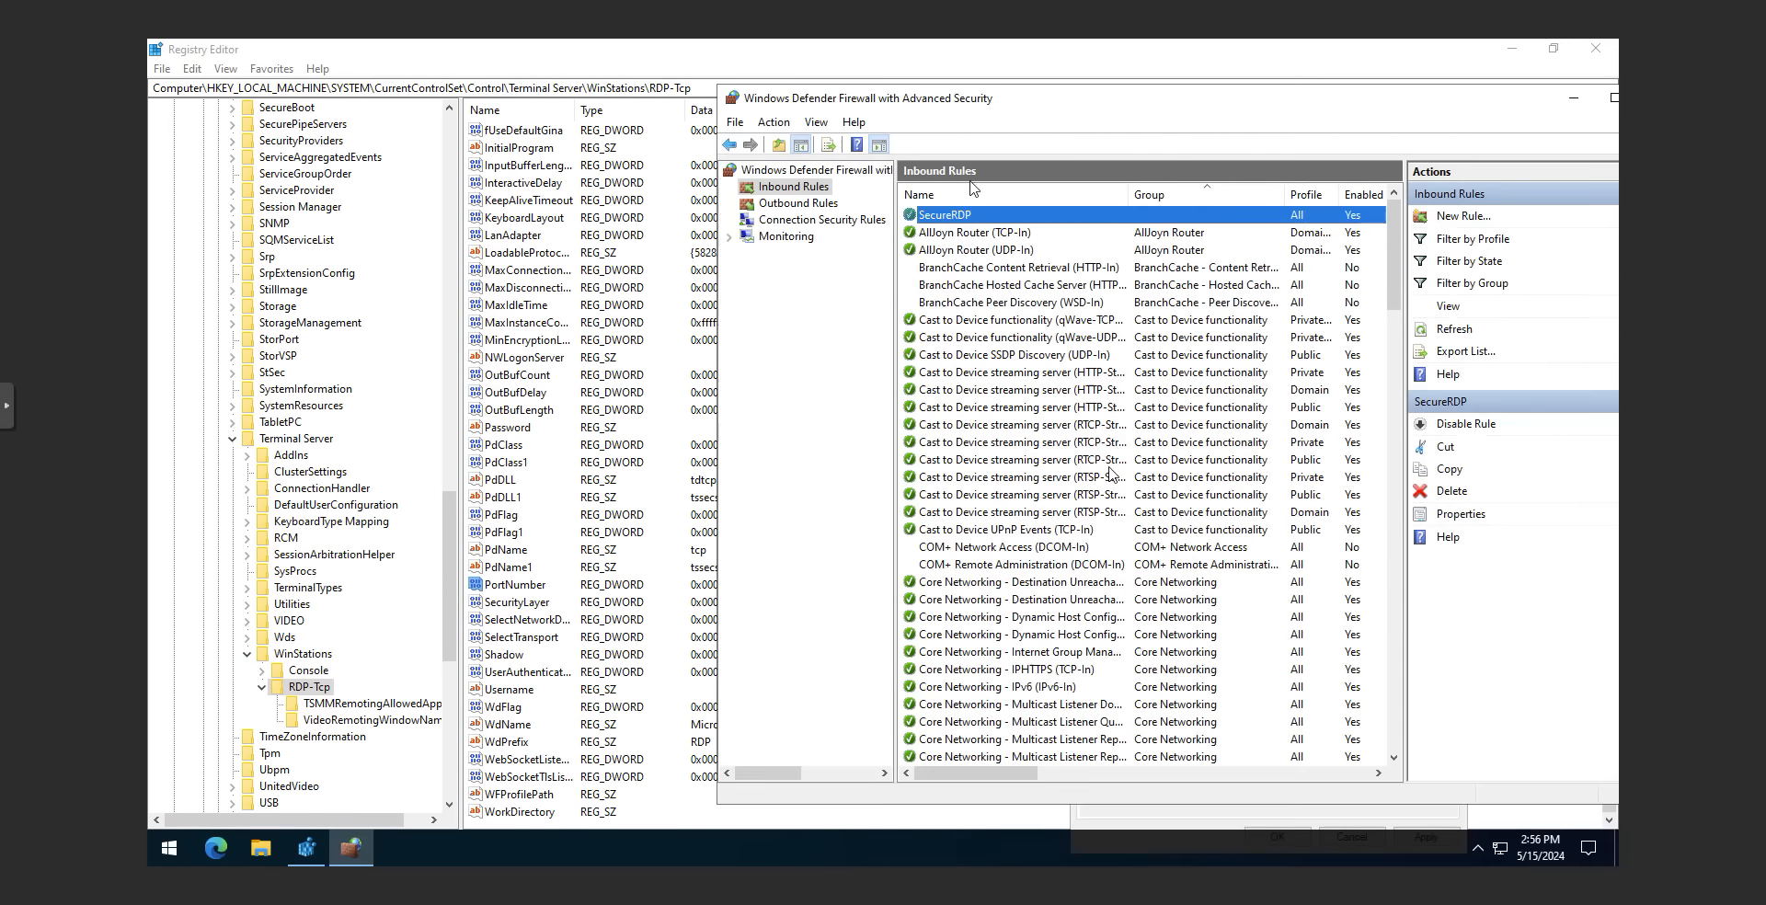
left_click(1572, 97)
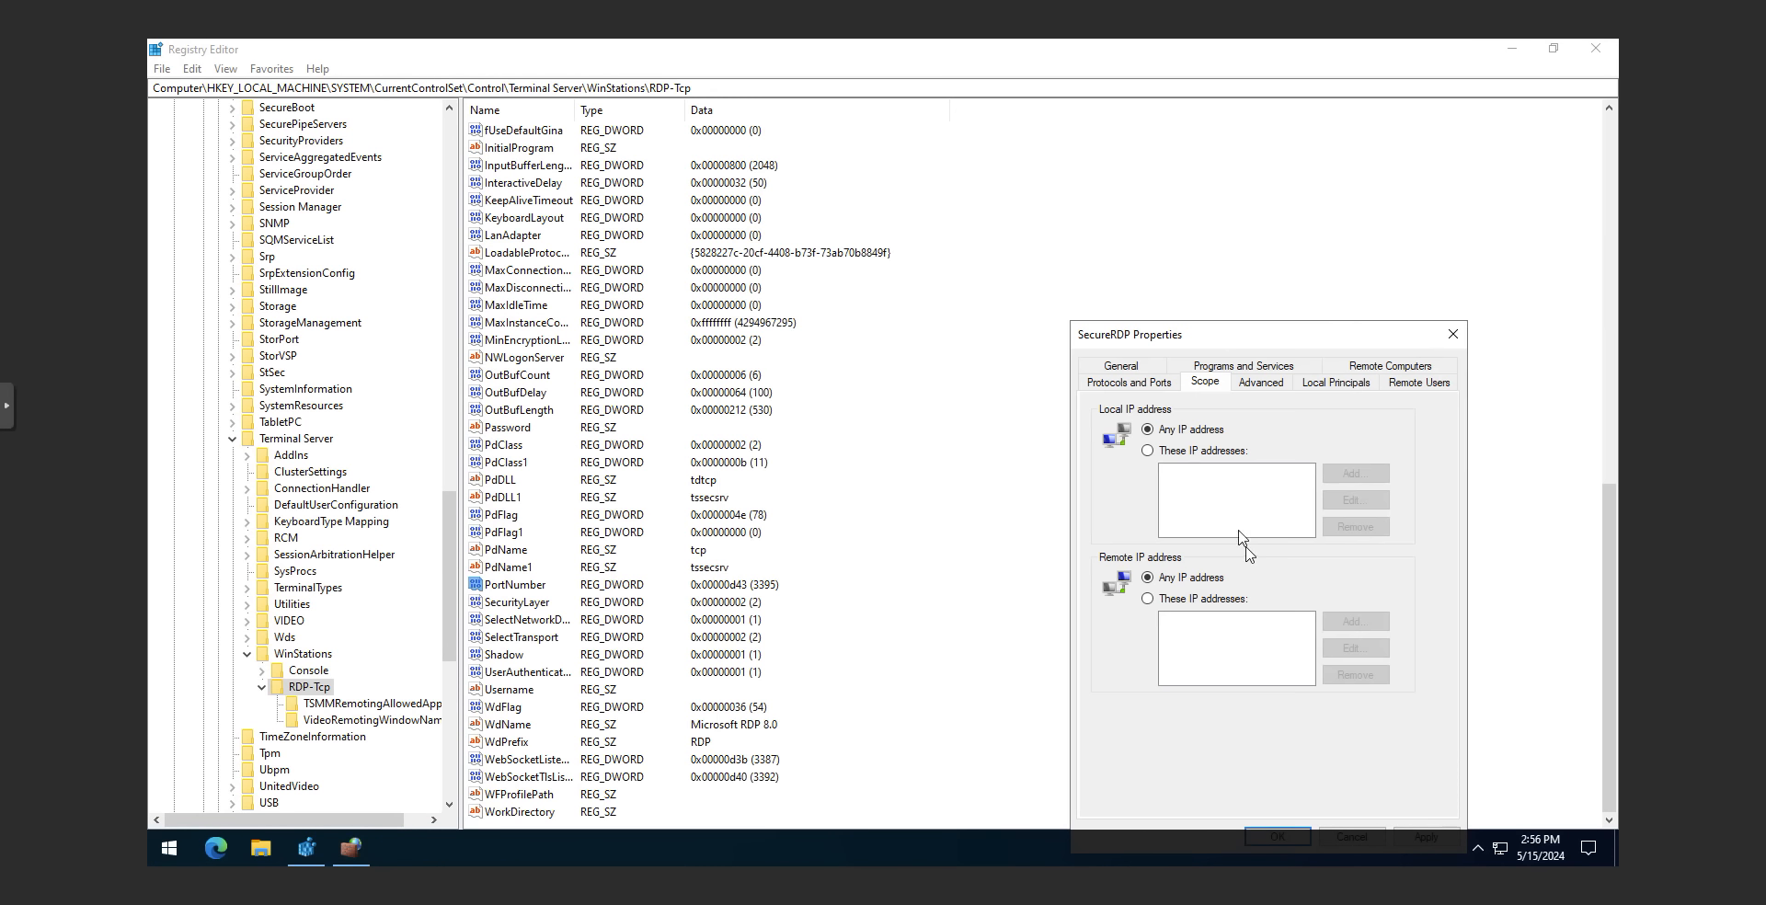
left_click_drag(1236, 345, 1080, 180)
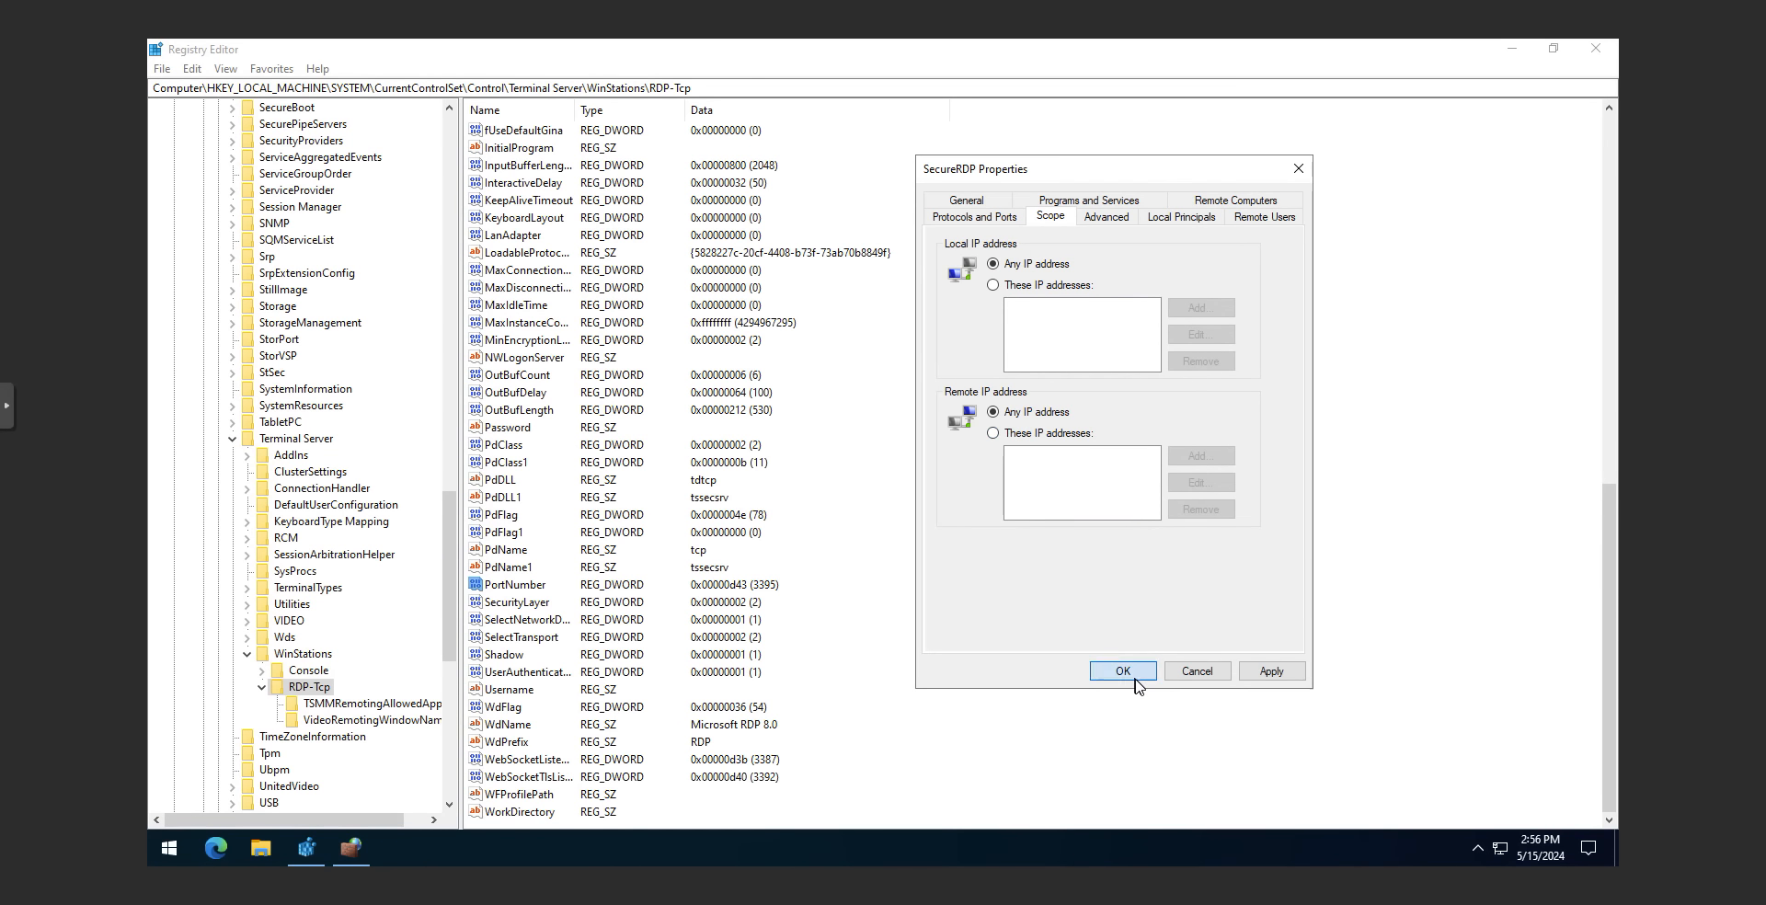
left_click(1122, 671)
Close the Registry Editor and the Windows Defender Firewall window
left_click(357, 861)
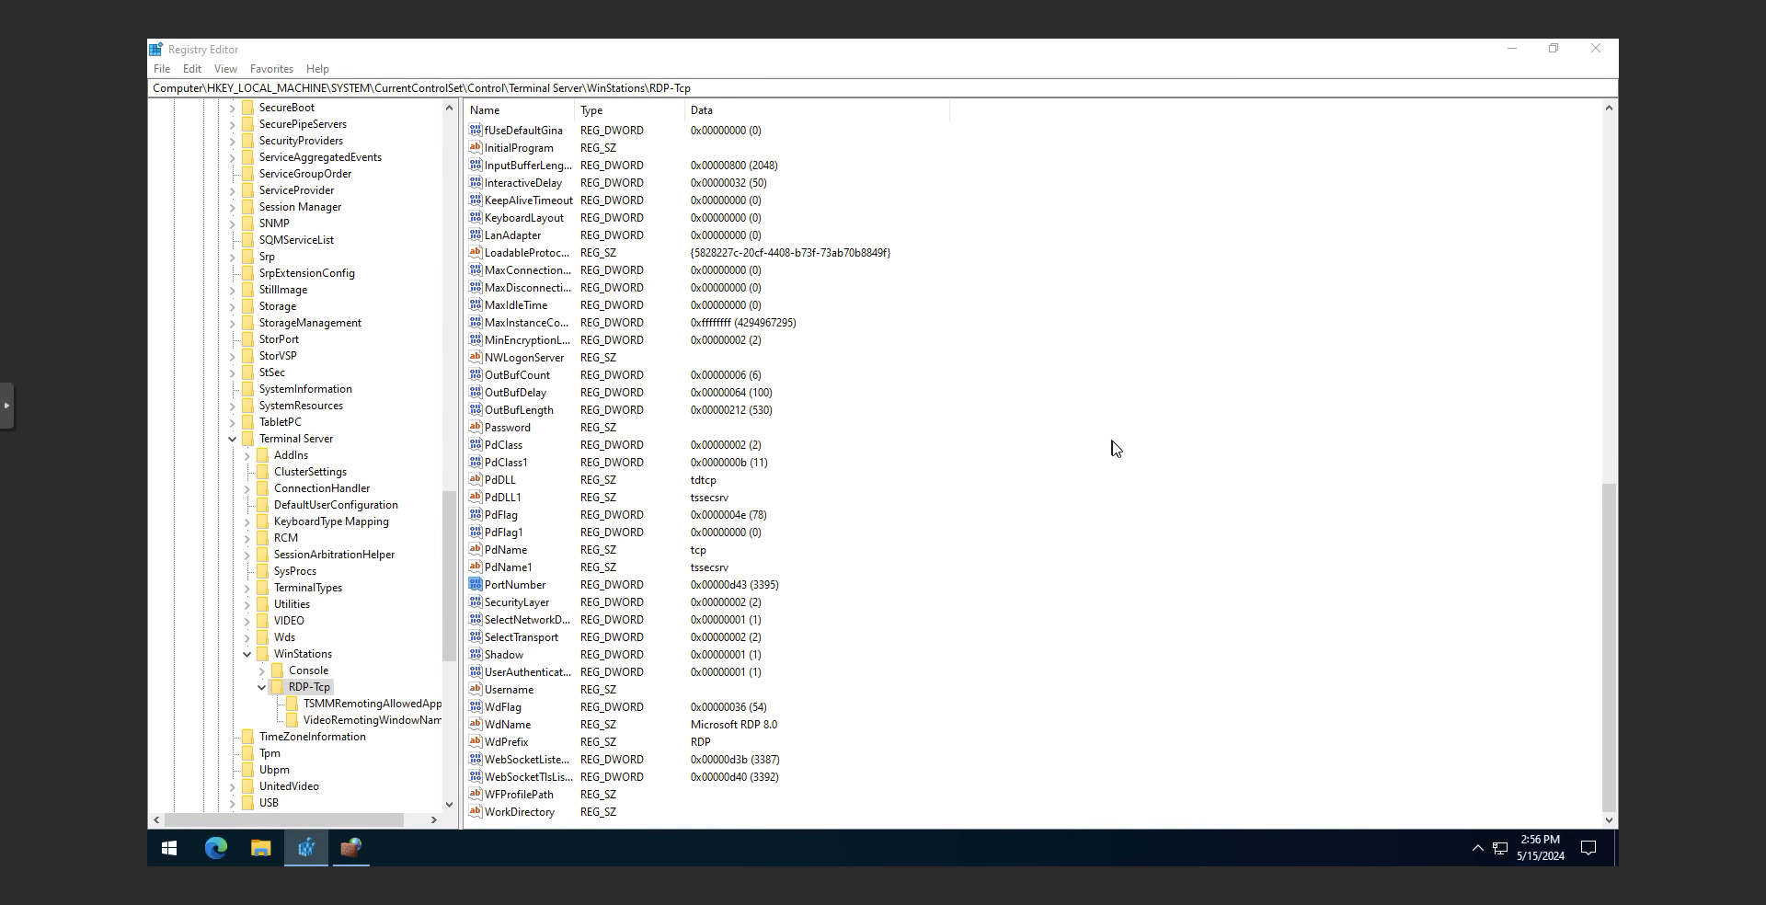
left_click(1593, 52)
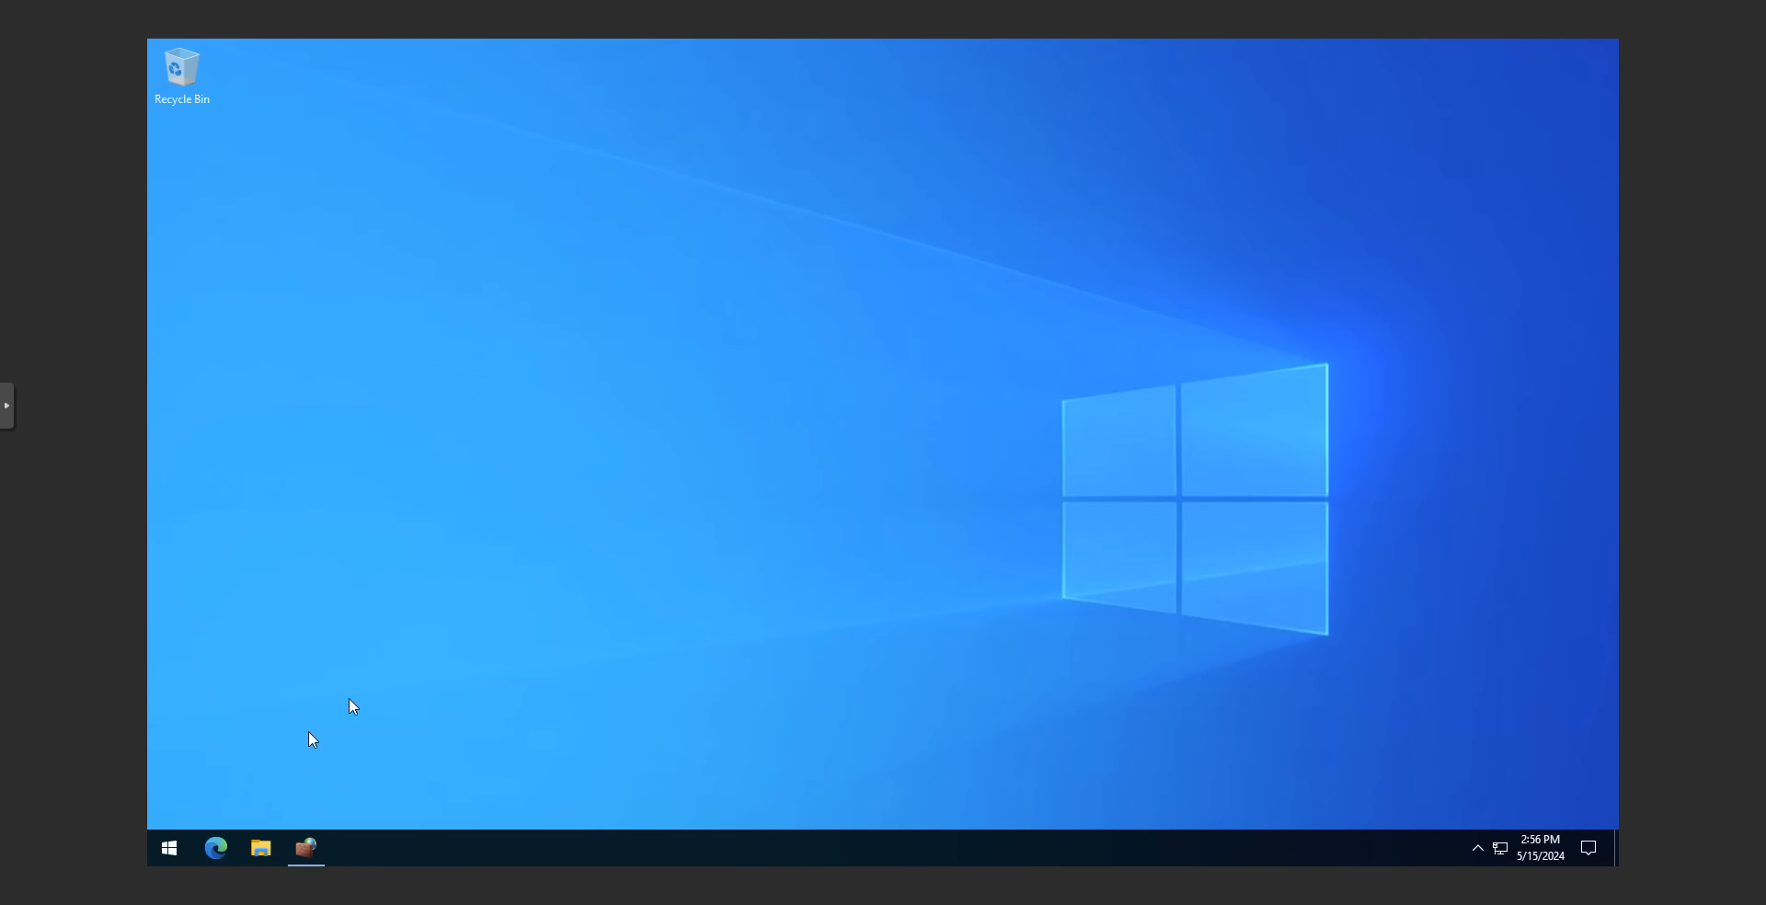
right_click(294, 842)
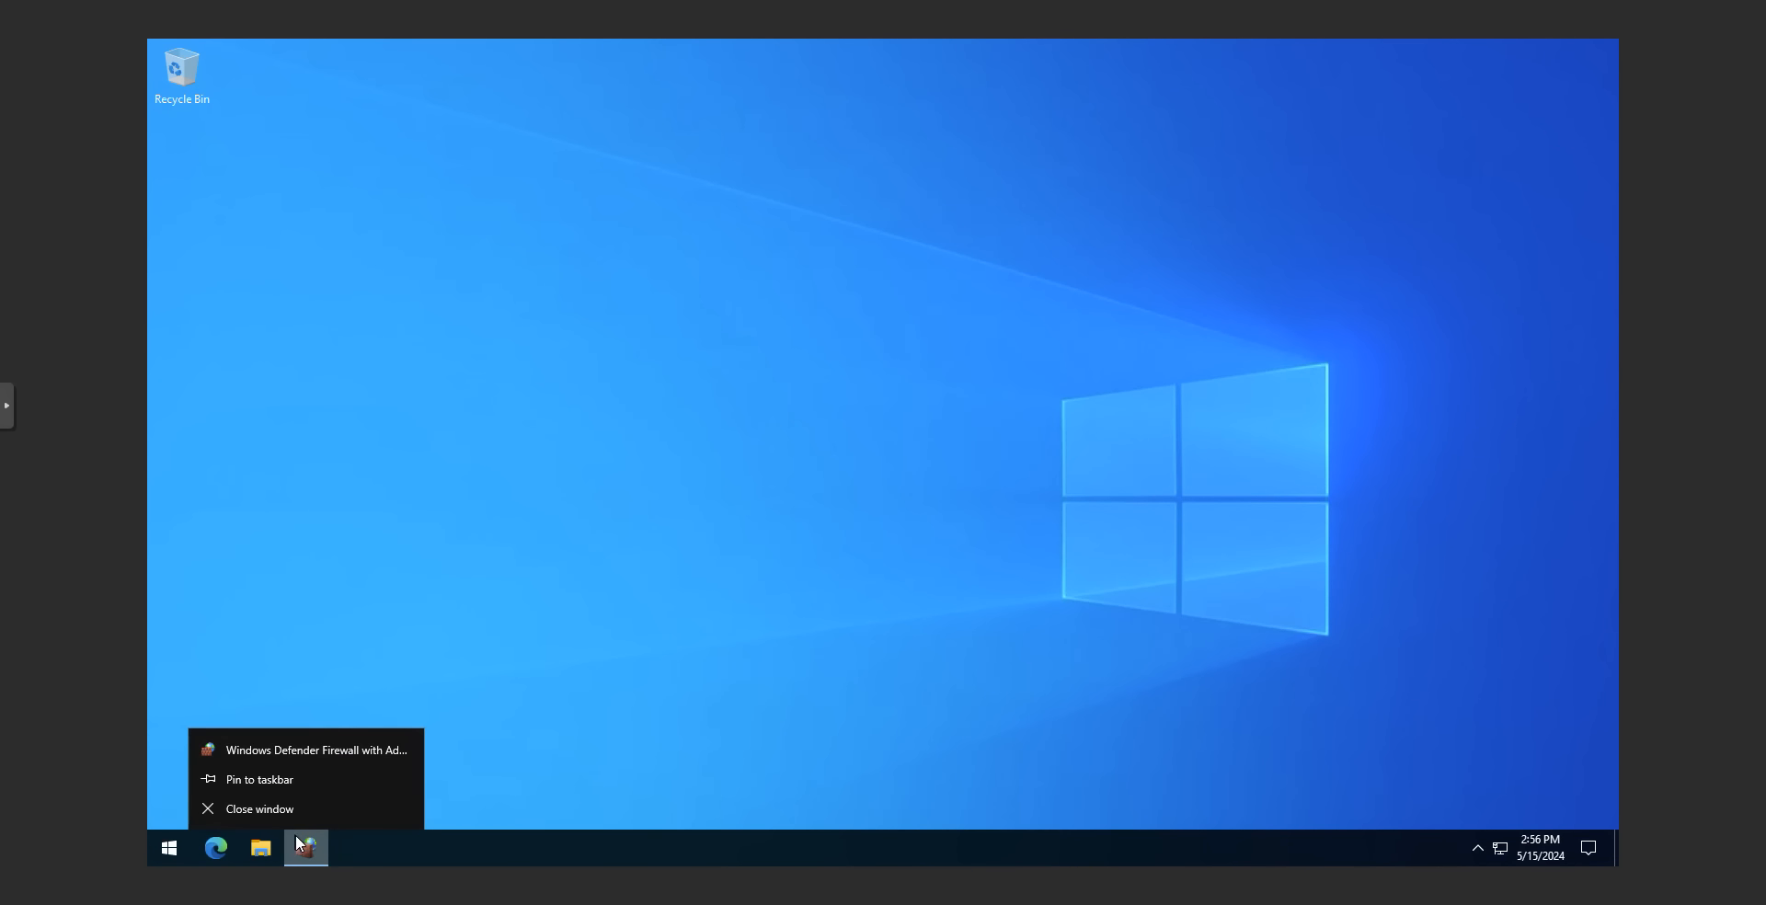
left_click(280, 807)
Open the system properties of This PC from File Explorer
left_click(262, 833)
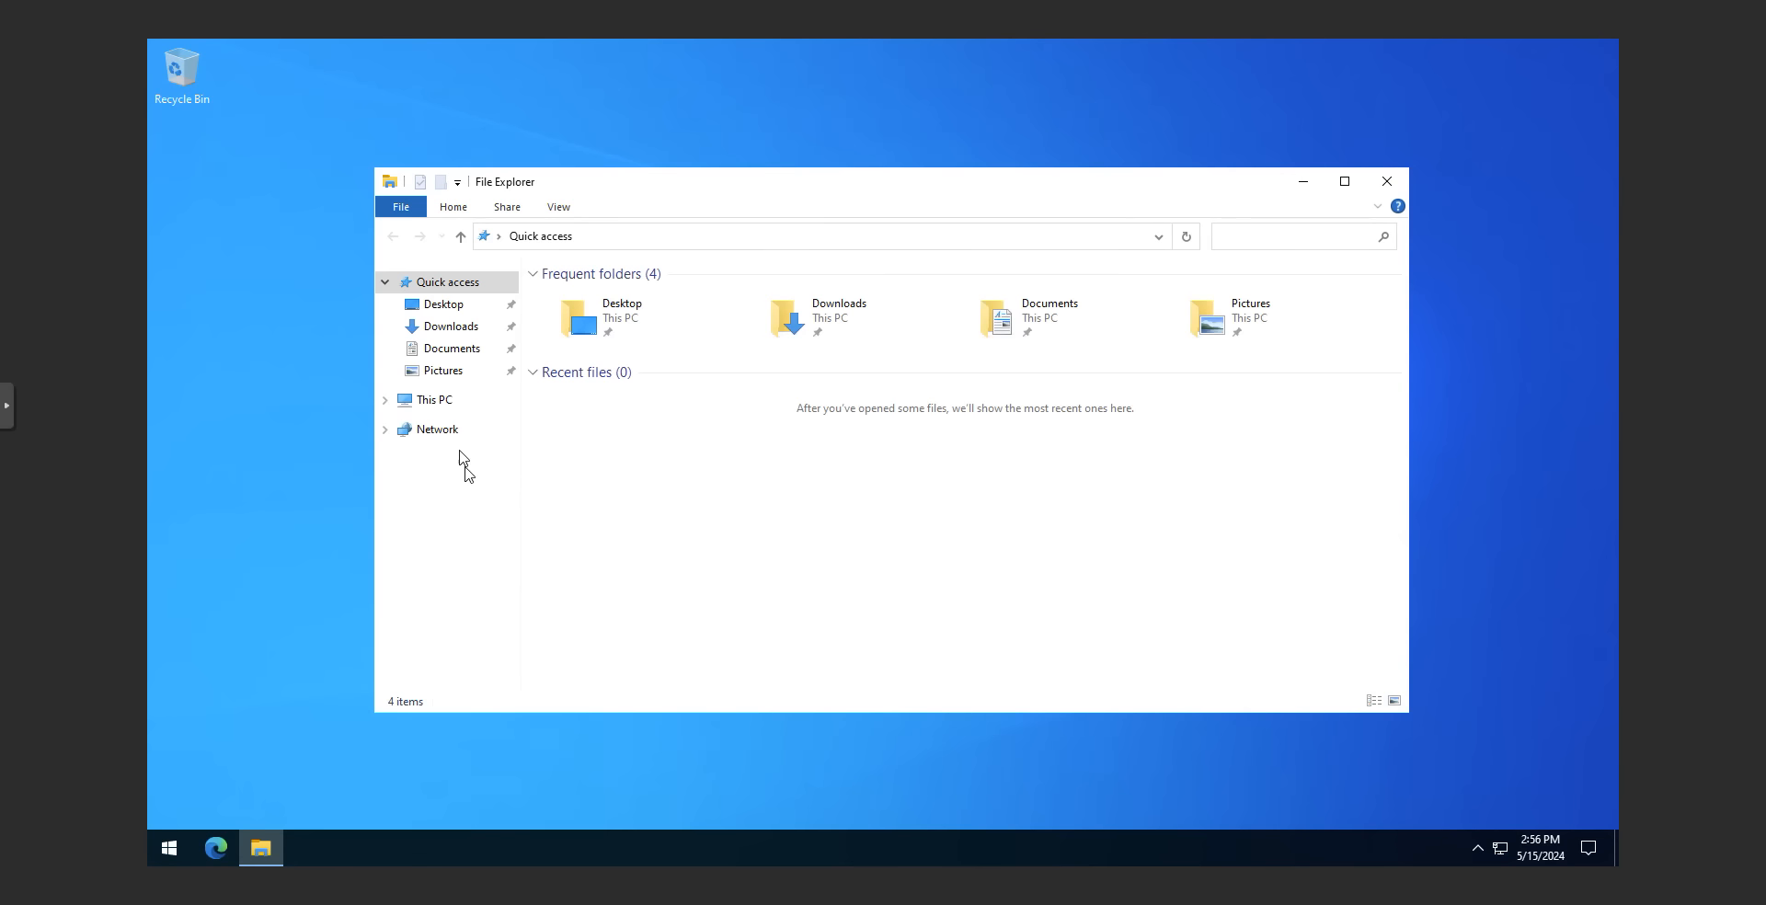
left_click(430, 402)
right_click(430, 402)
left_click(476, 642)
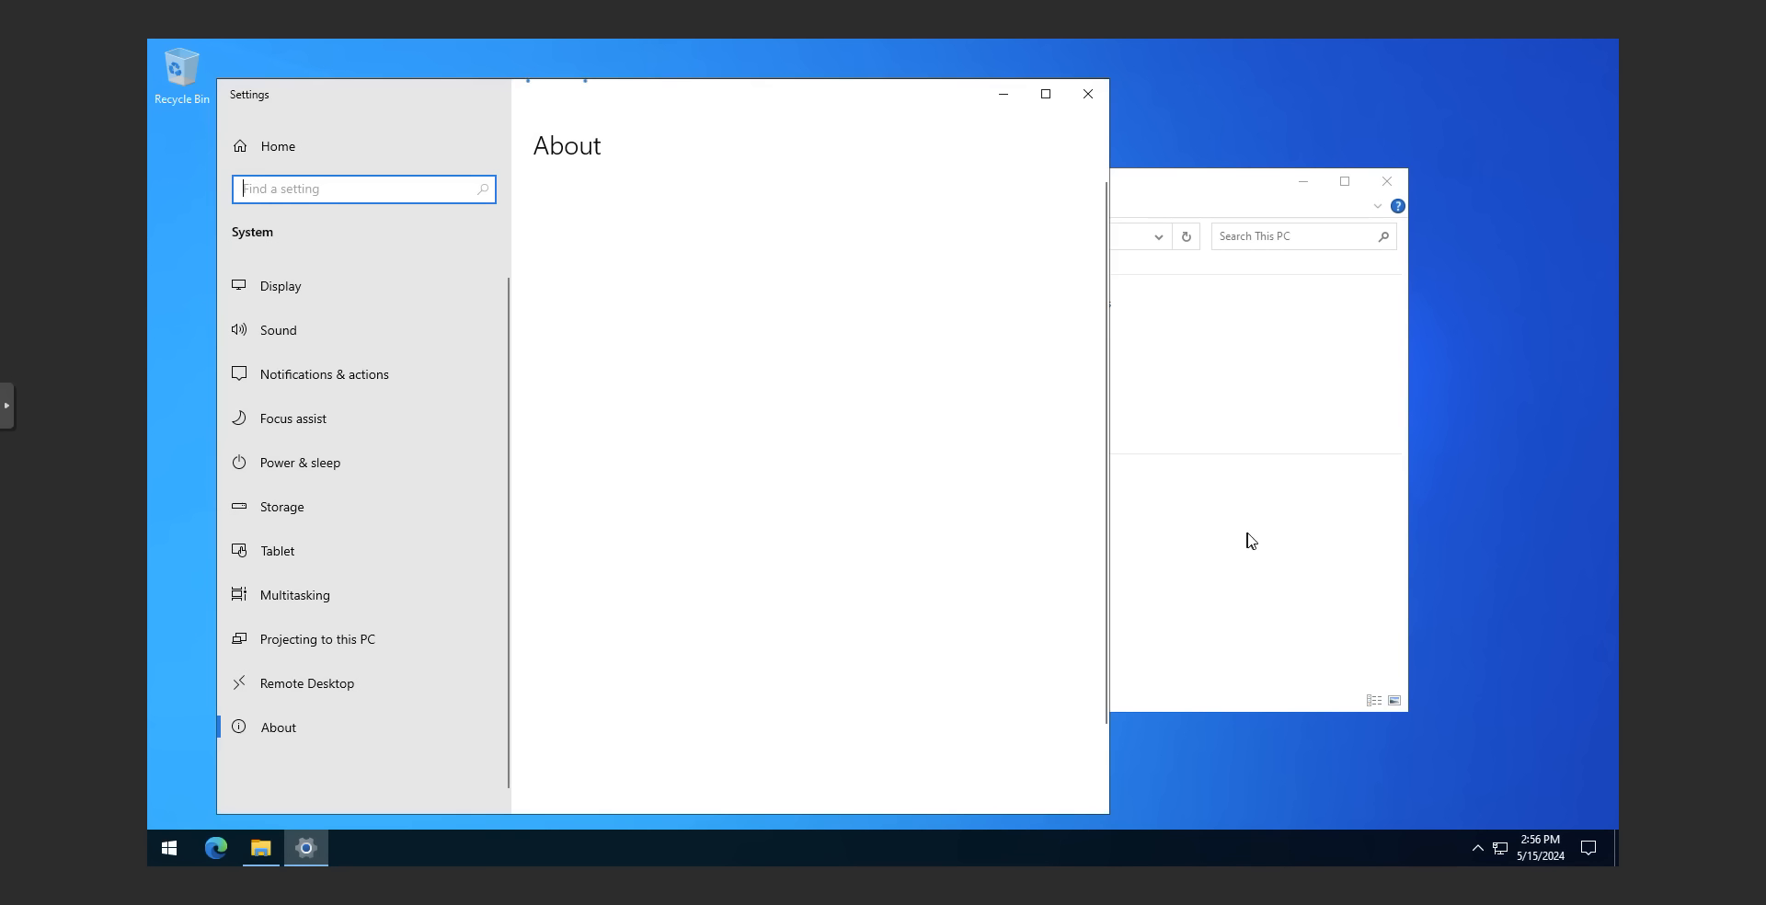
left_click(1247, 535)
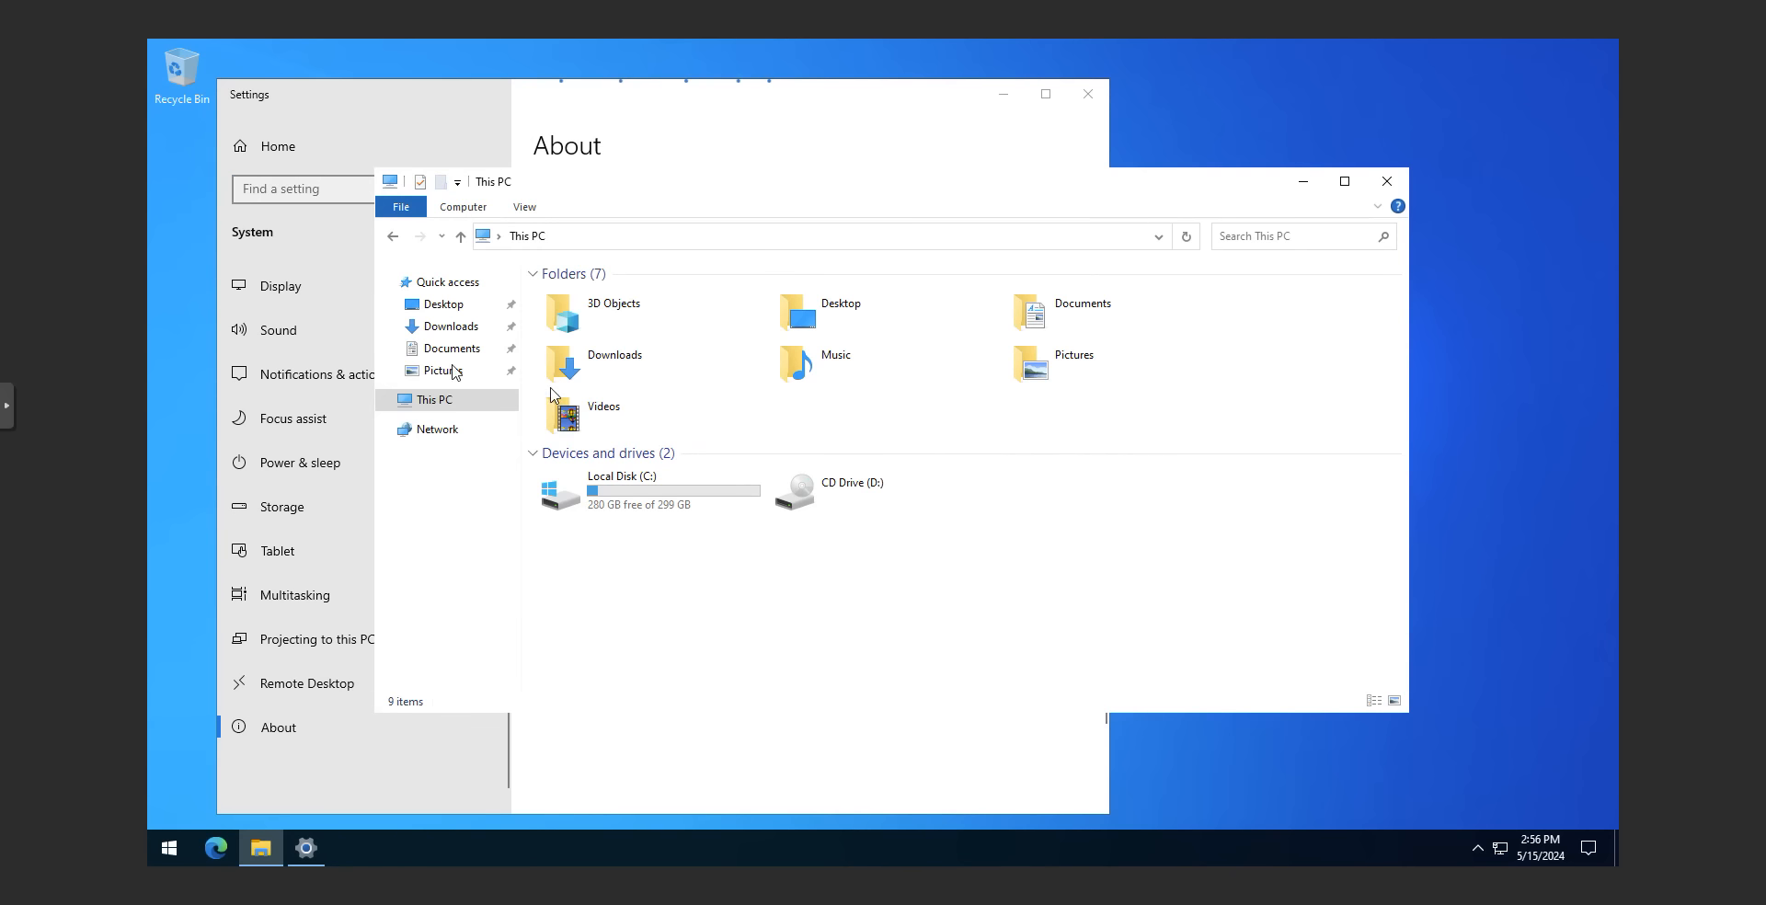
Enable Remote Desktop in the system settings, confirm it, and close the Settings and File Explorer windows
left_click(293, 692)
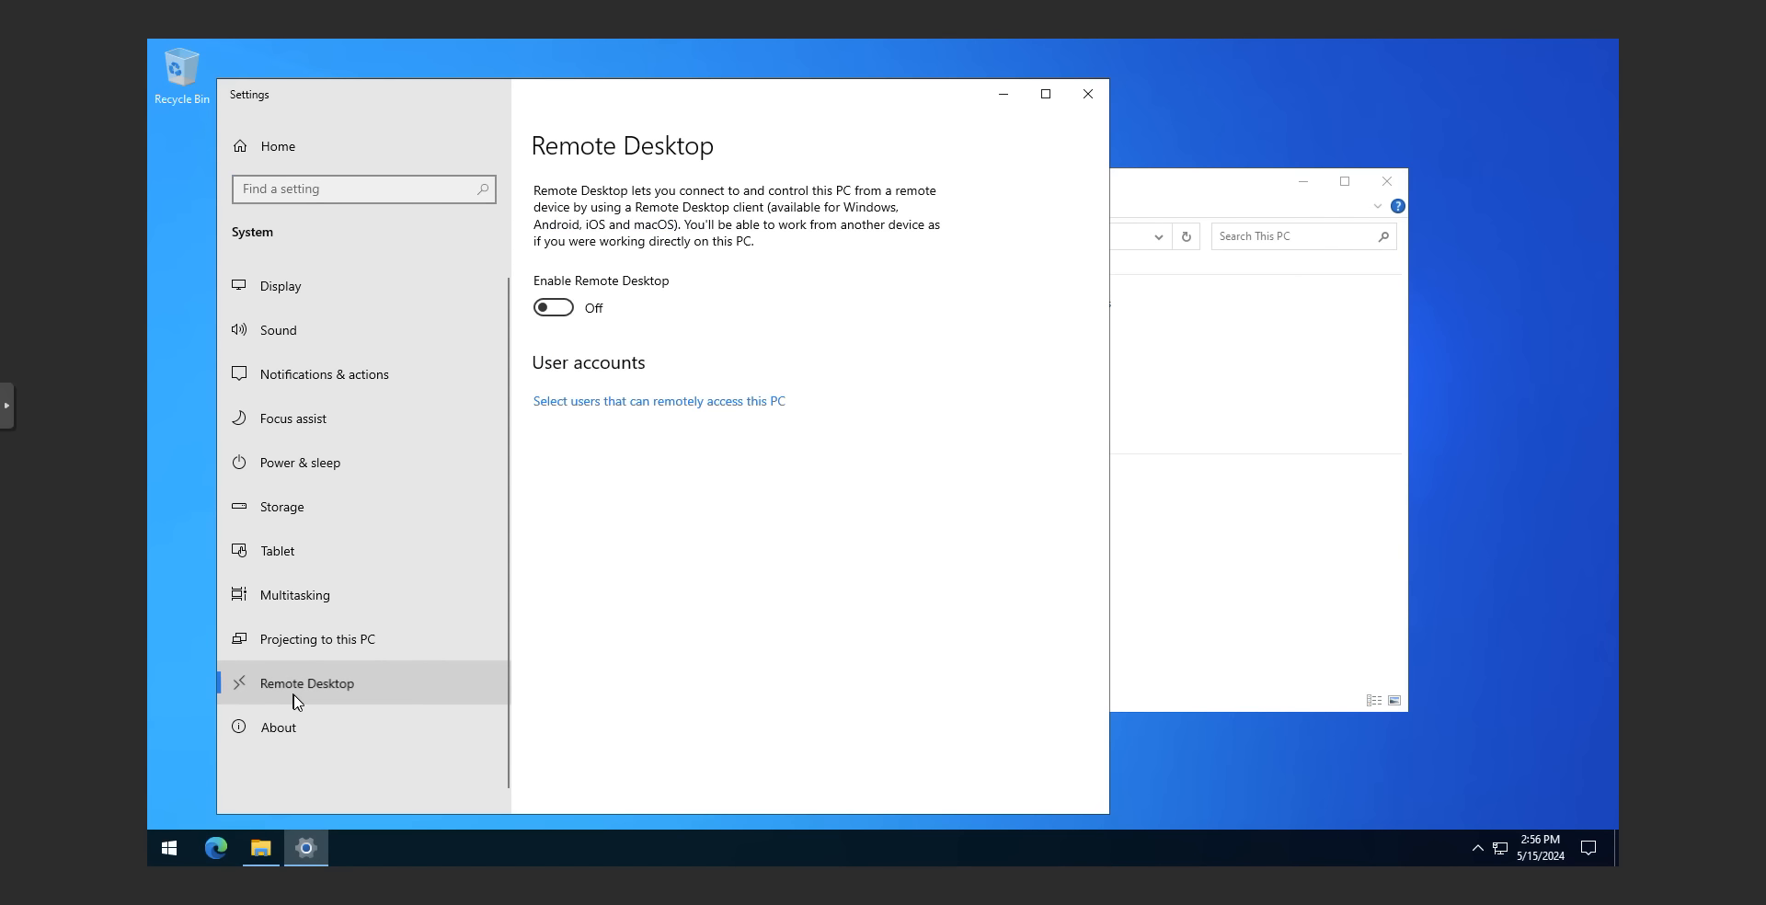
left_click(556, 307)
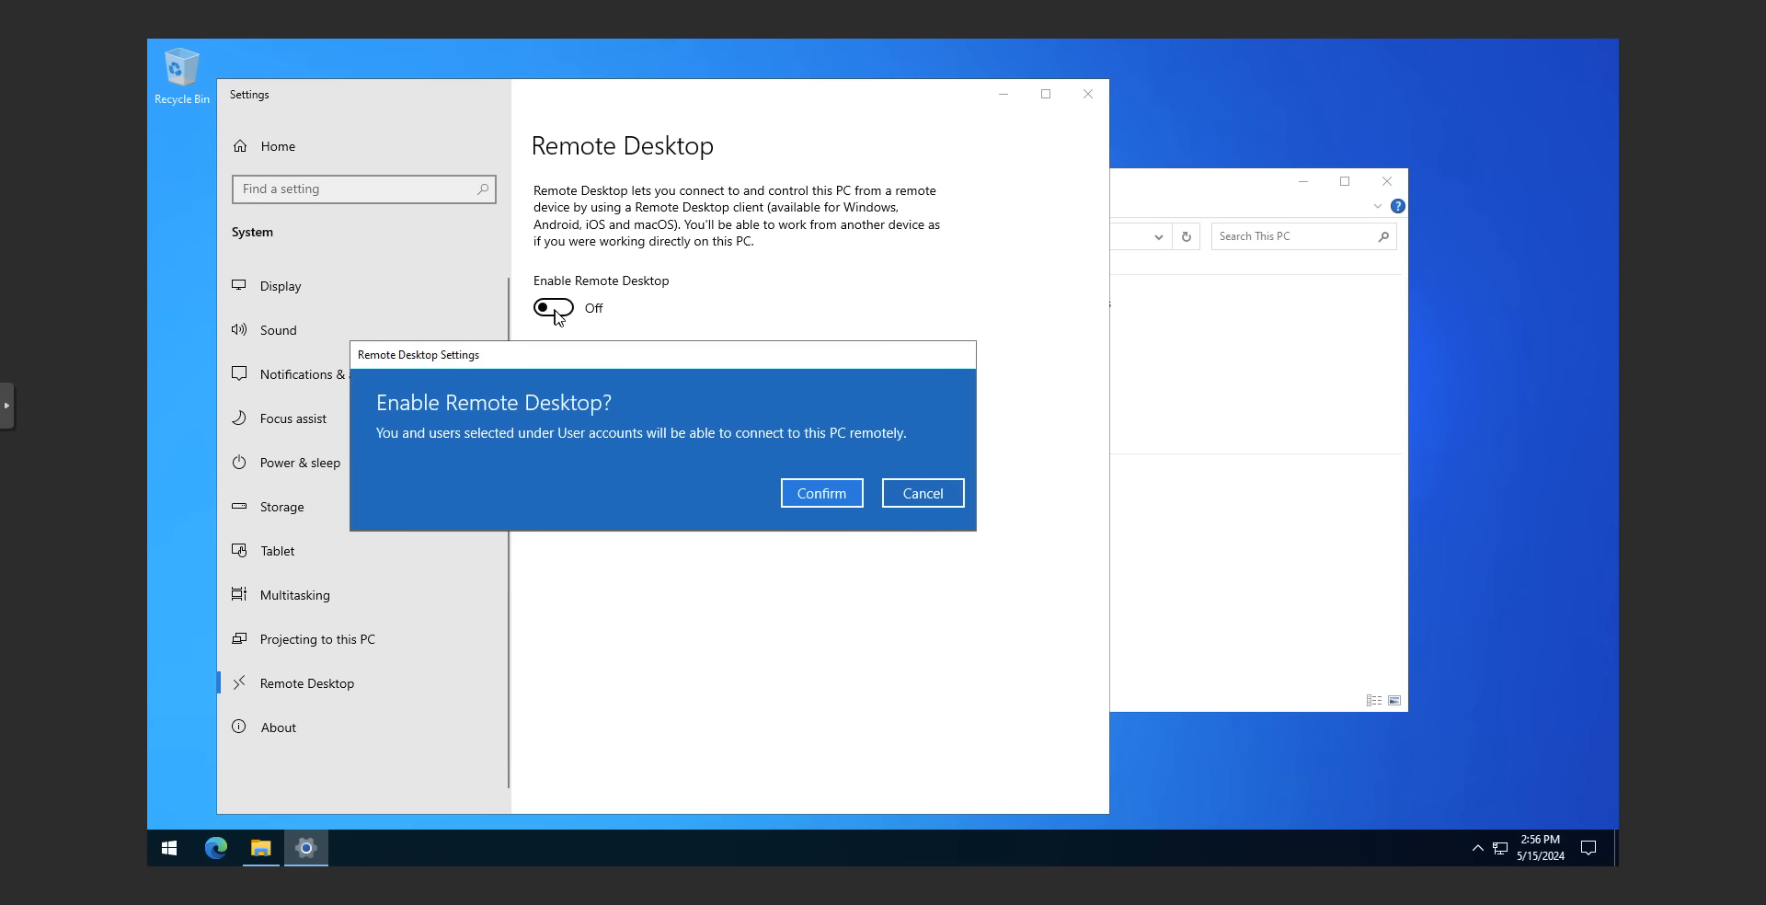
left_click(783, 495)
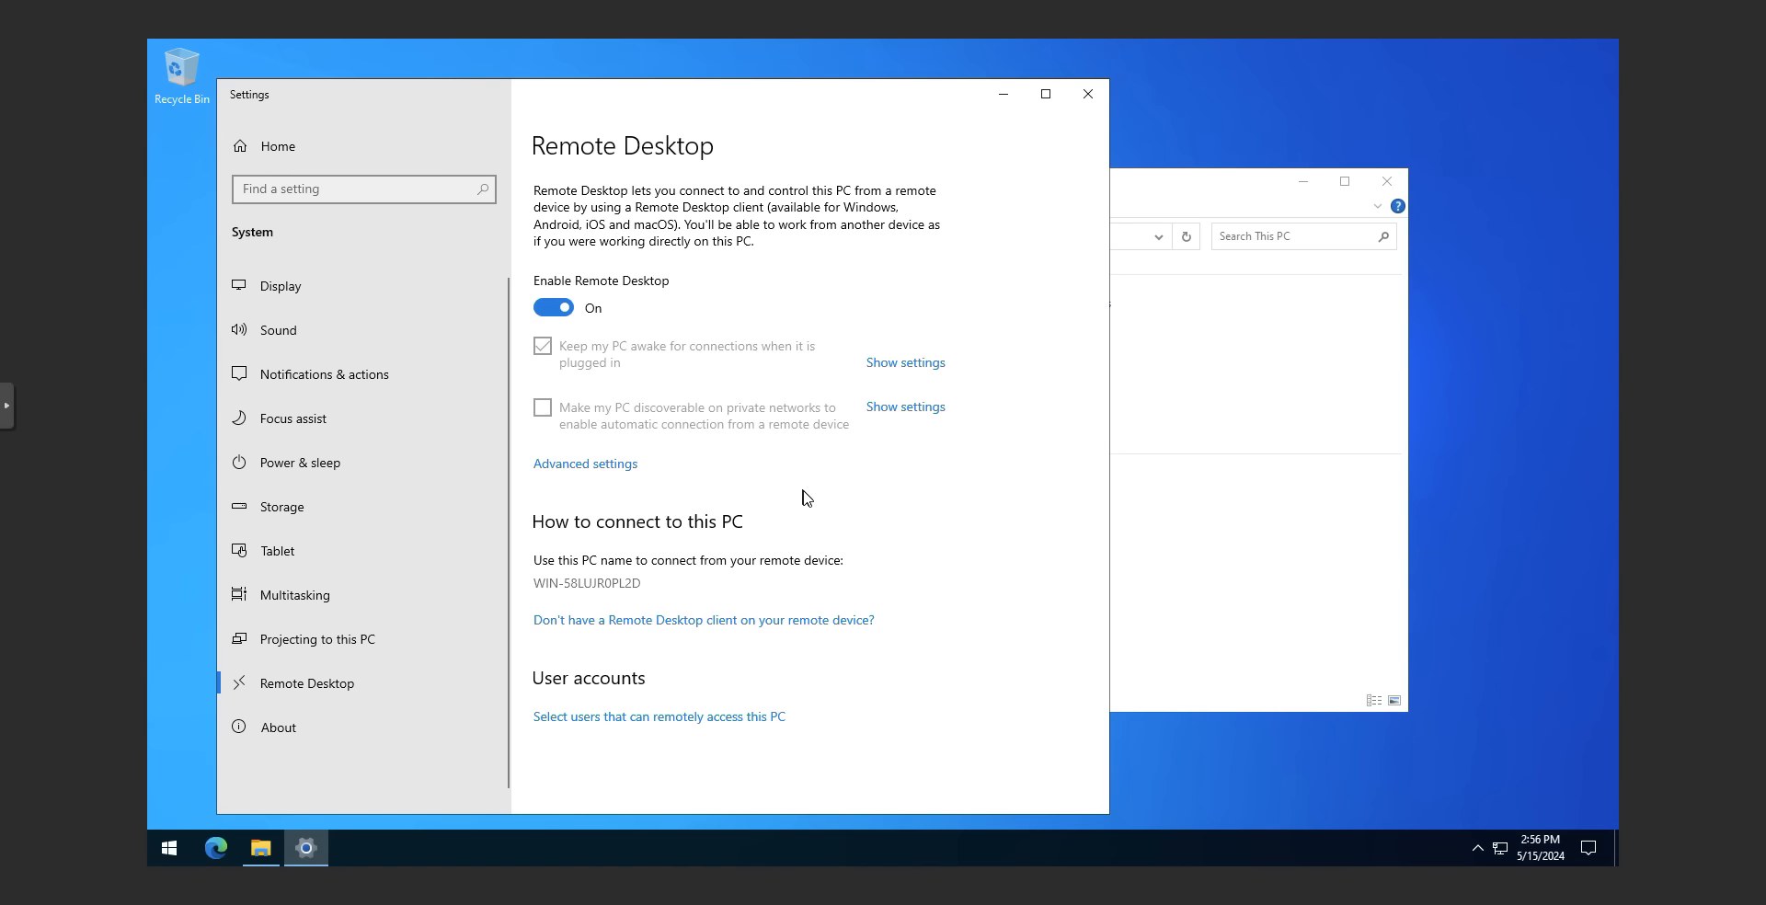
left_click(1087, 93)
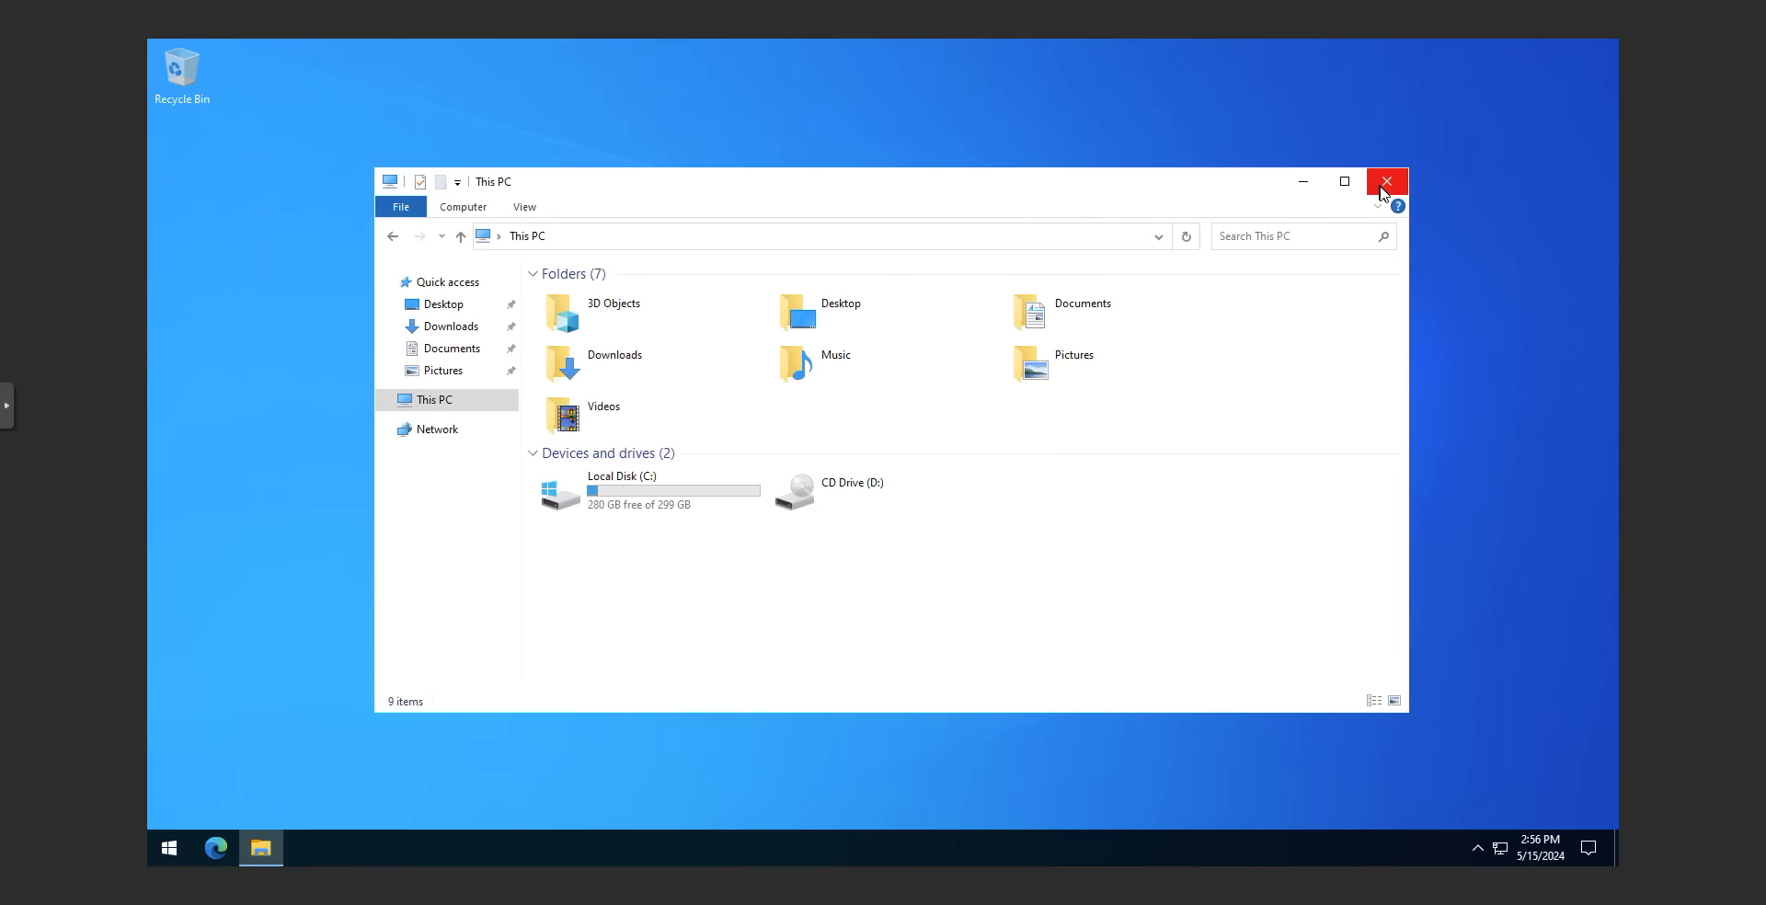
left_click(1386, 182)
Restart the server and sign back in to the Administrator account with its password
left_click(166, 844)
left_click(170, 809)
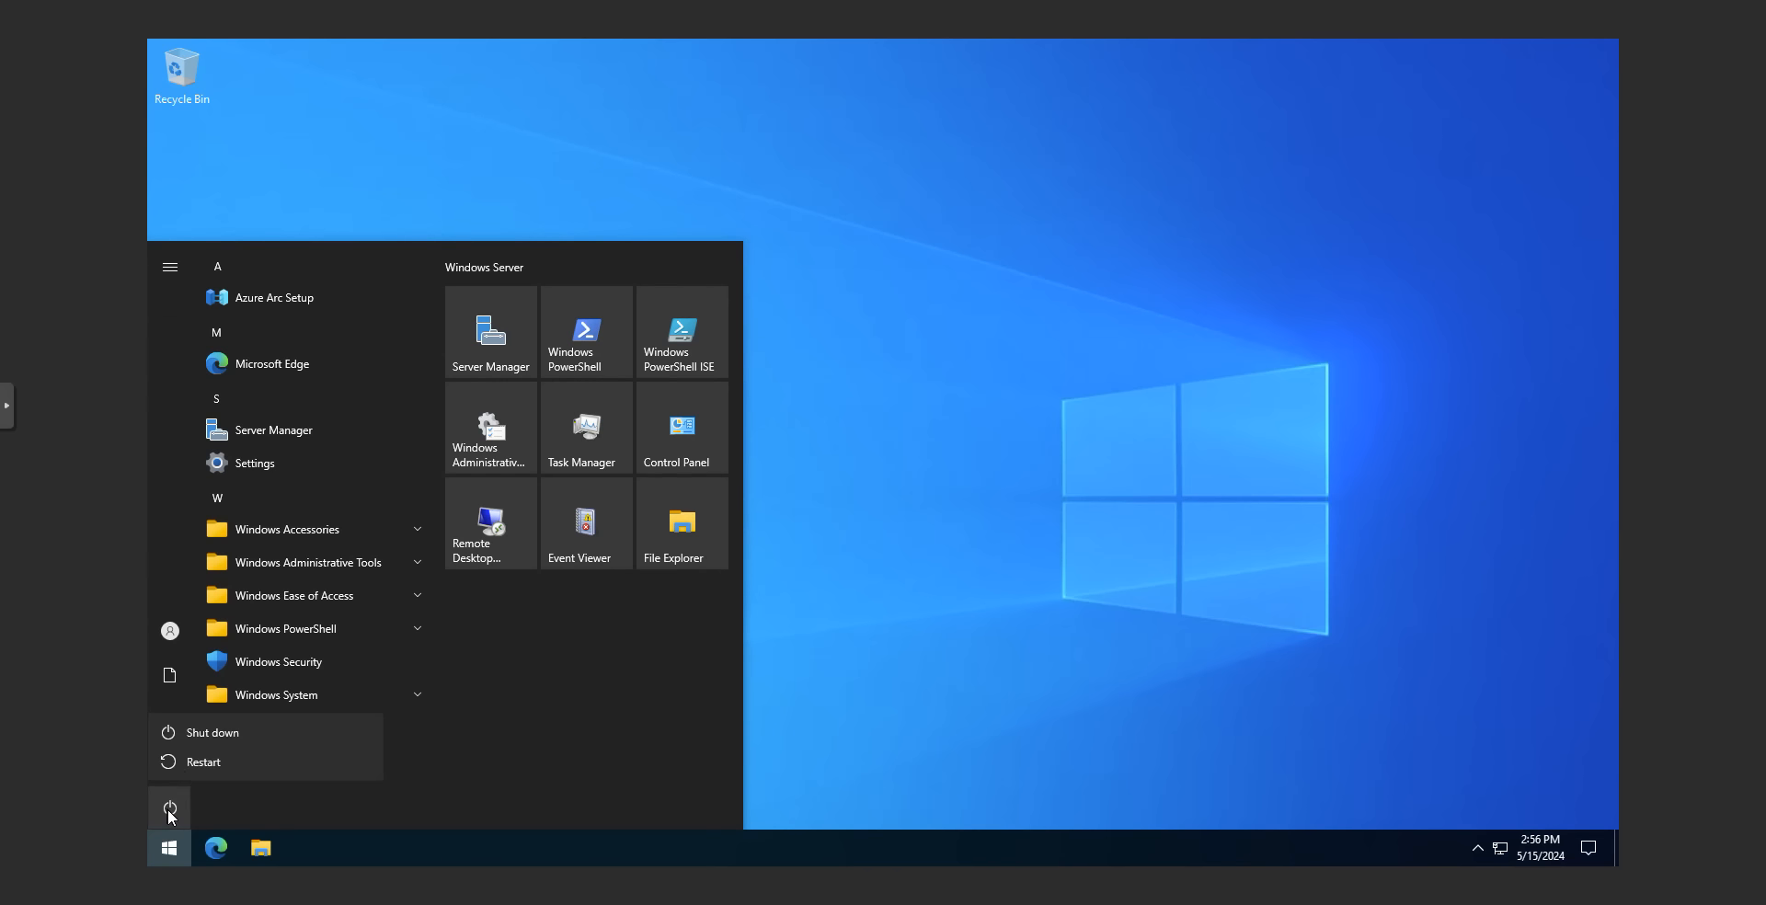
left_click(180, 764)
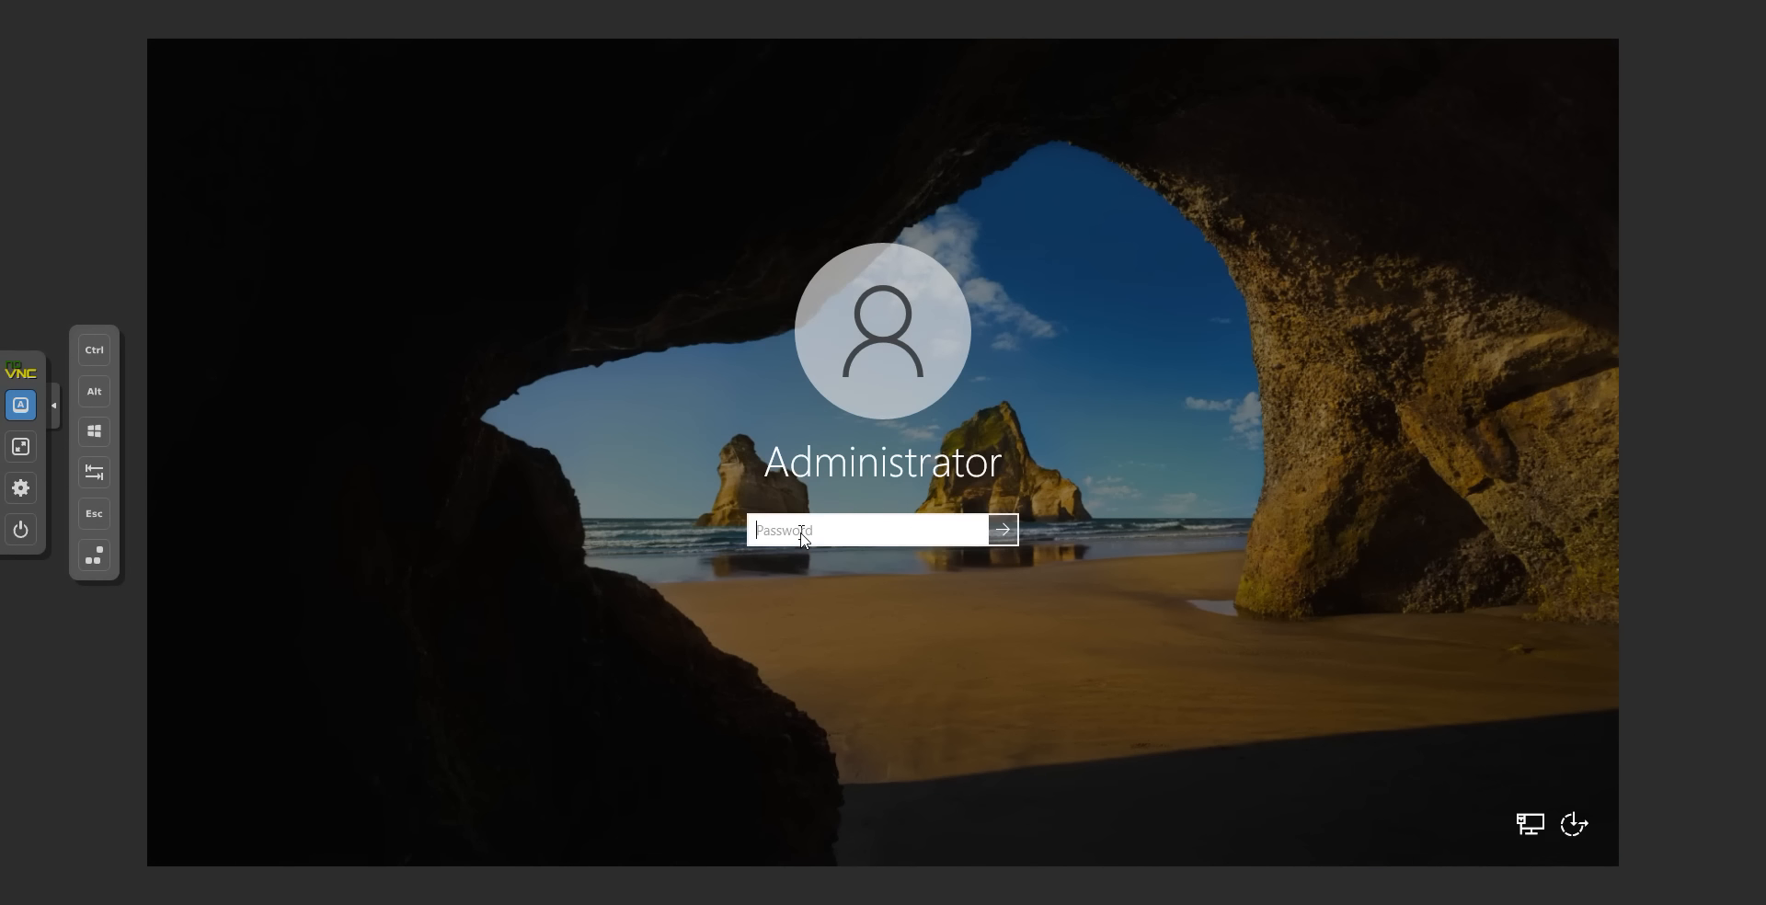
type("*********")
key("Return")
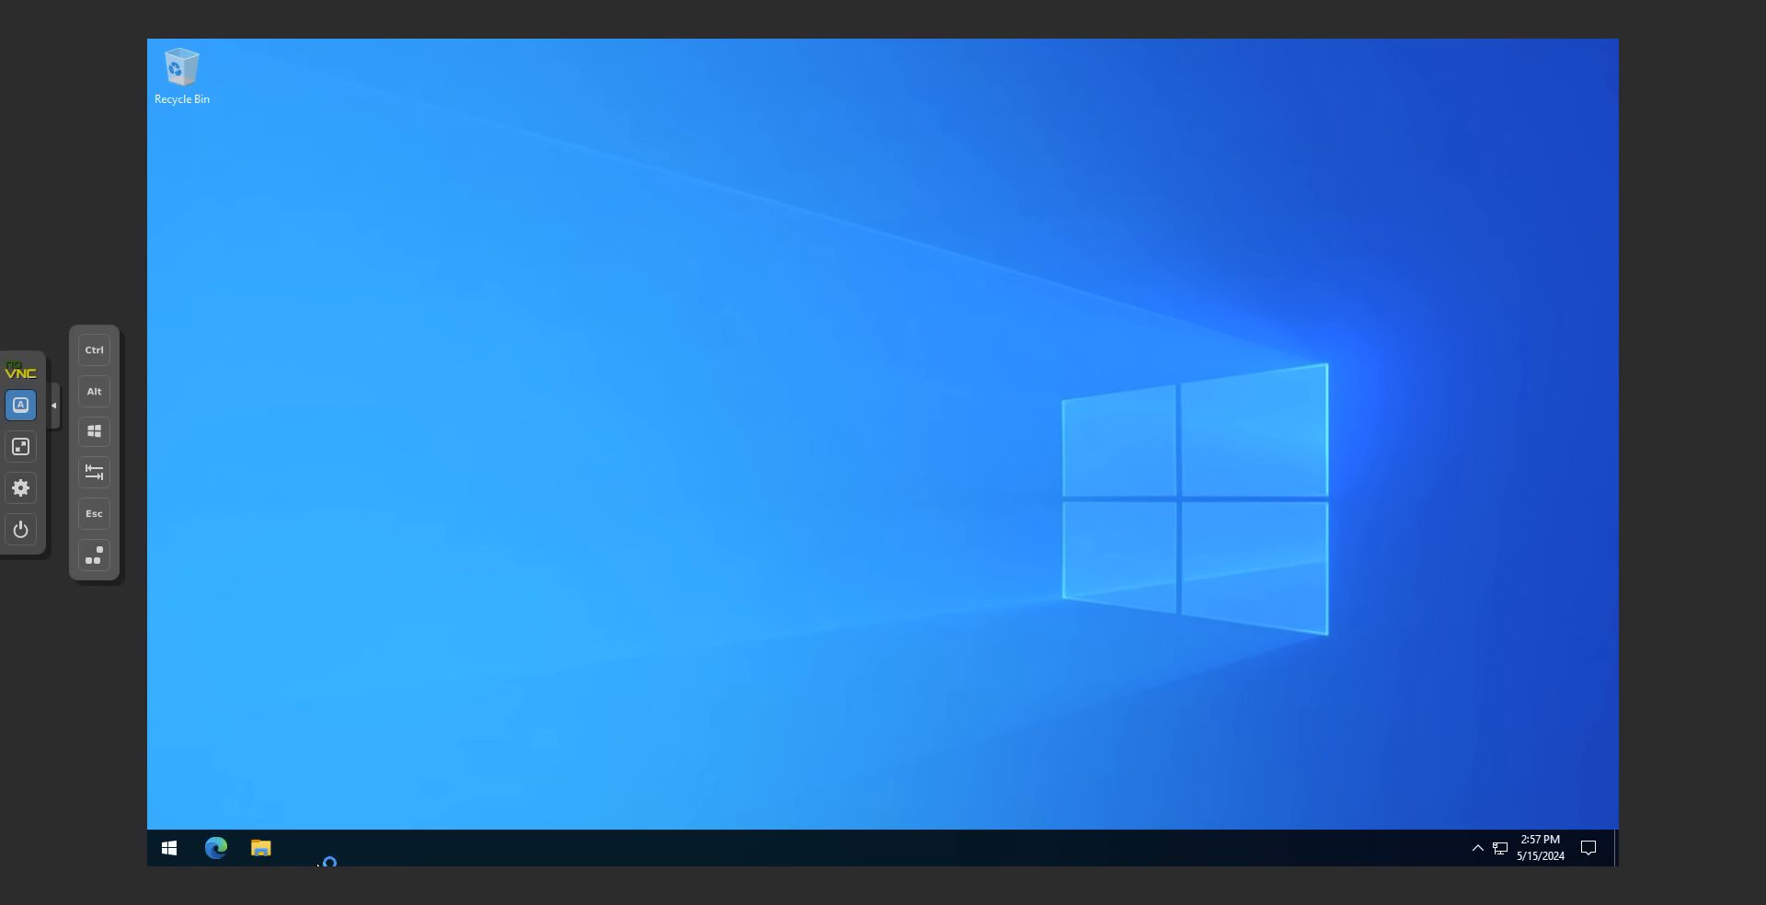
Look up the server's public IPv4 address on whatismyip.com in Microsoft Edge and copy it
left_click_drag(1547, 377, 989, 275)
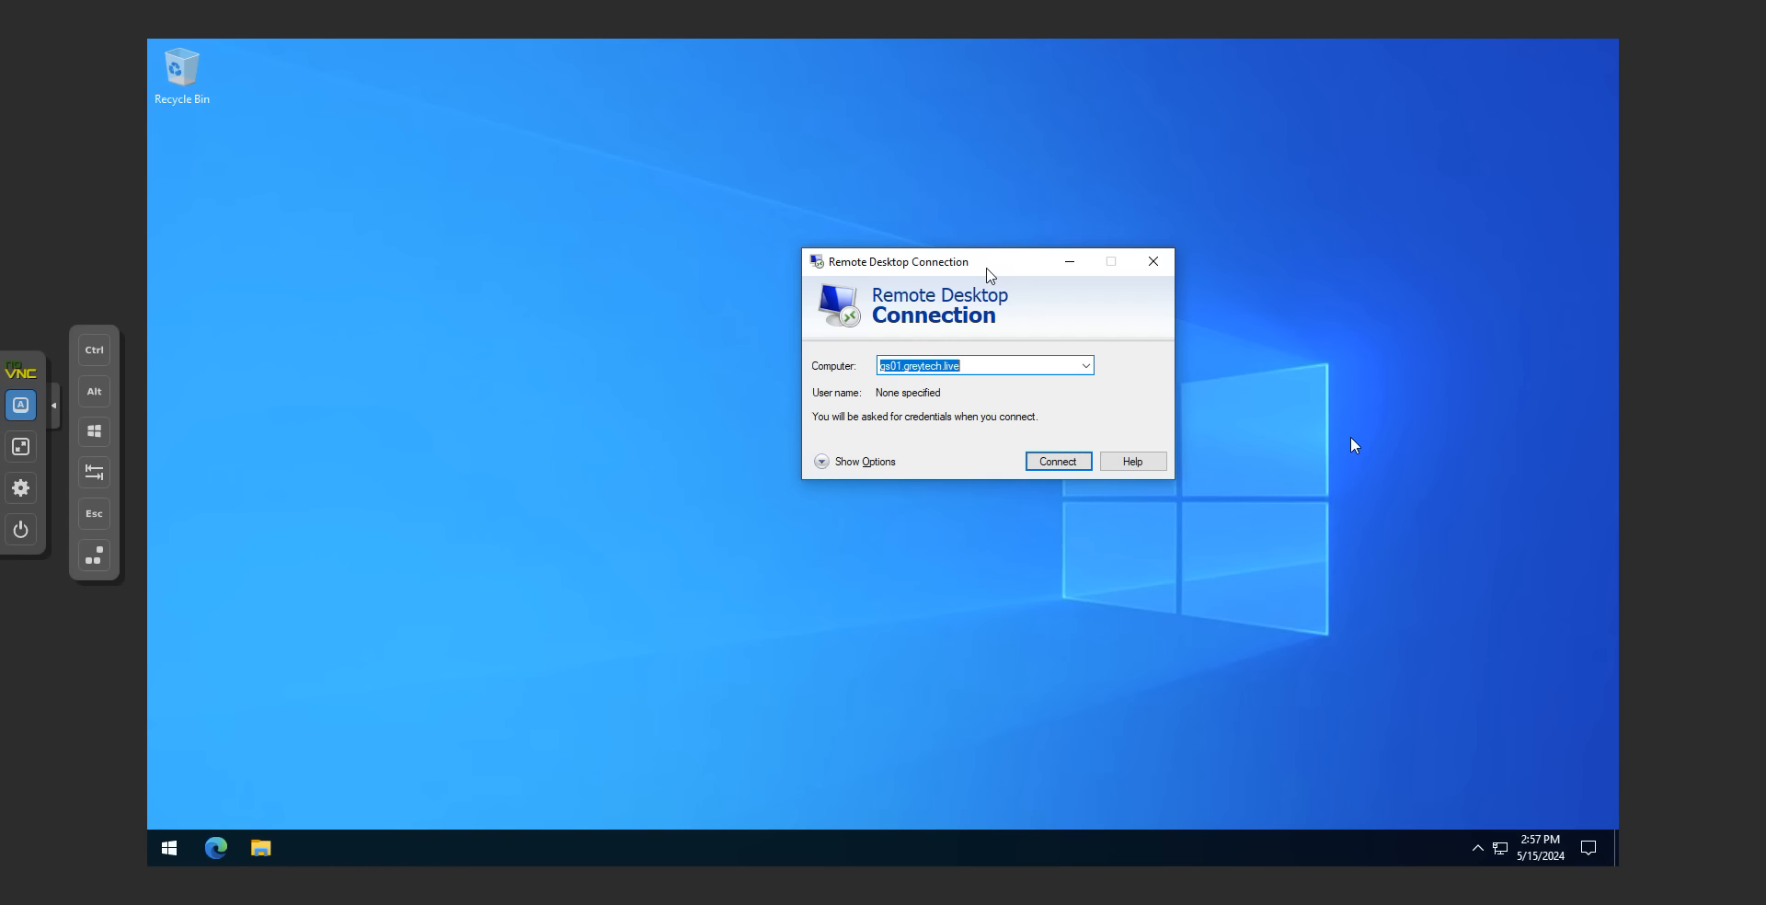
left_click(215, 847)
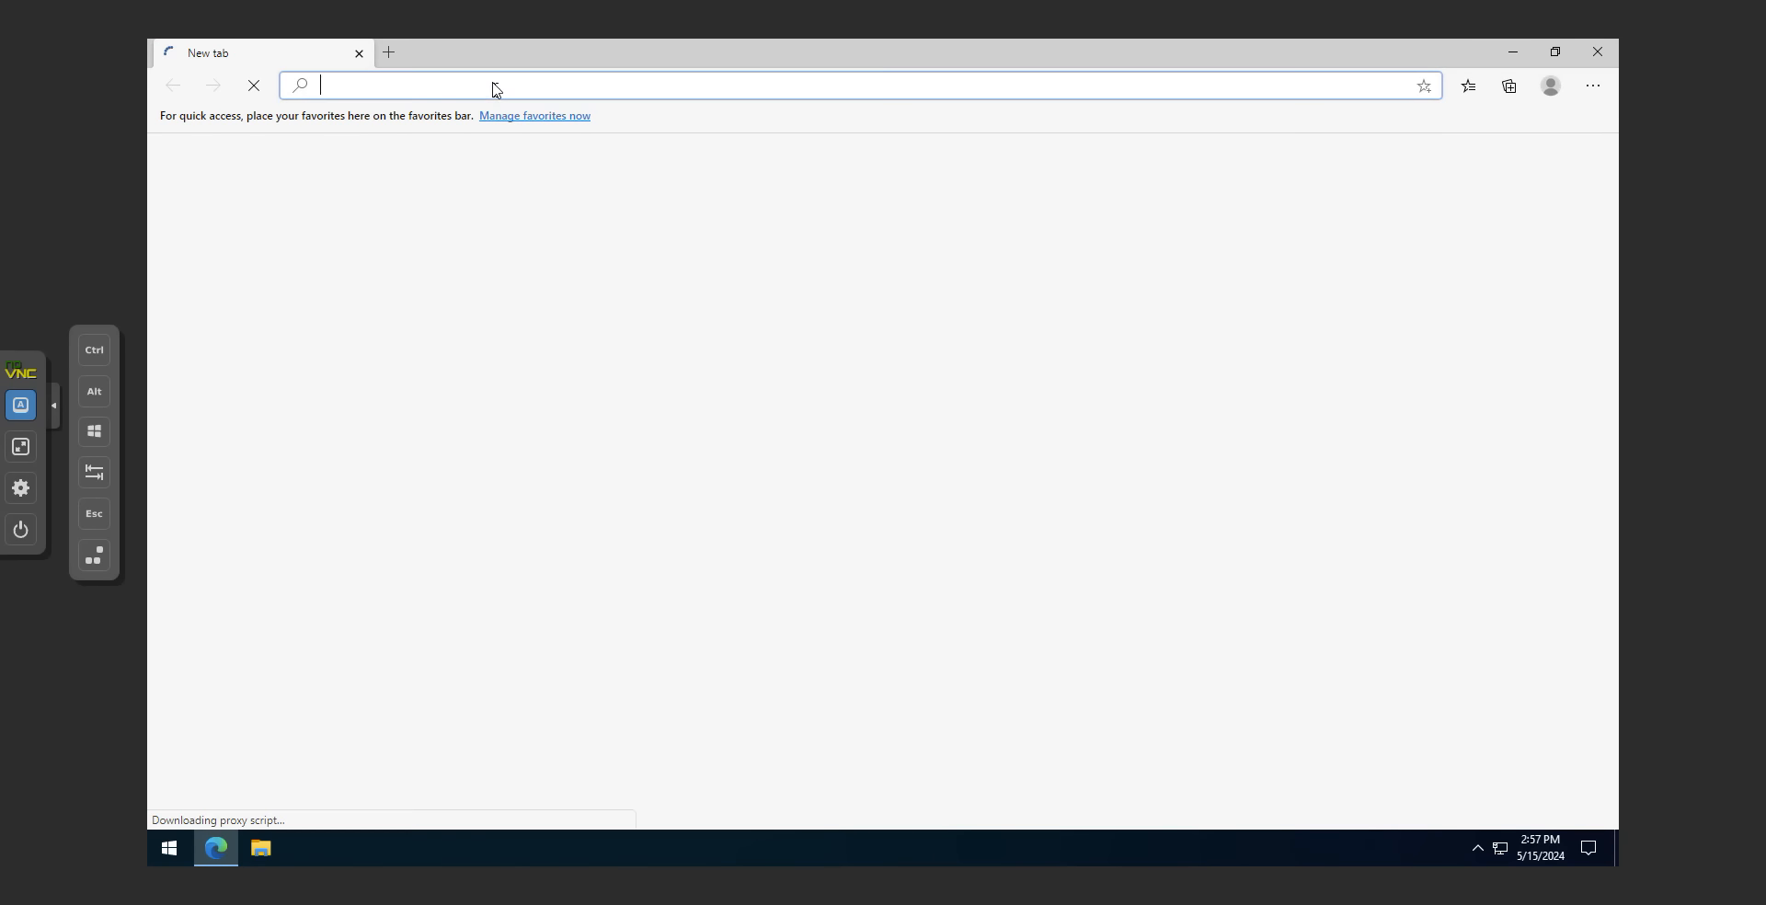
type("whatism")
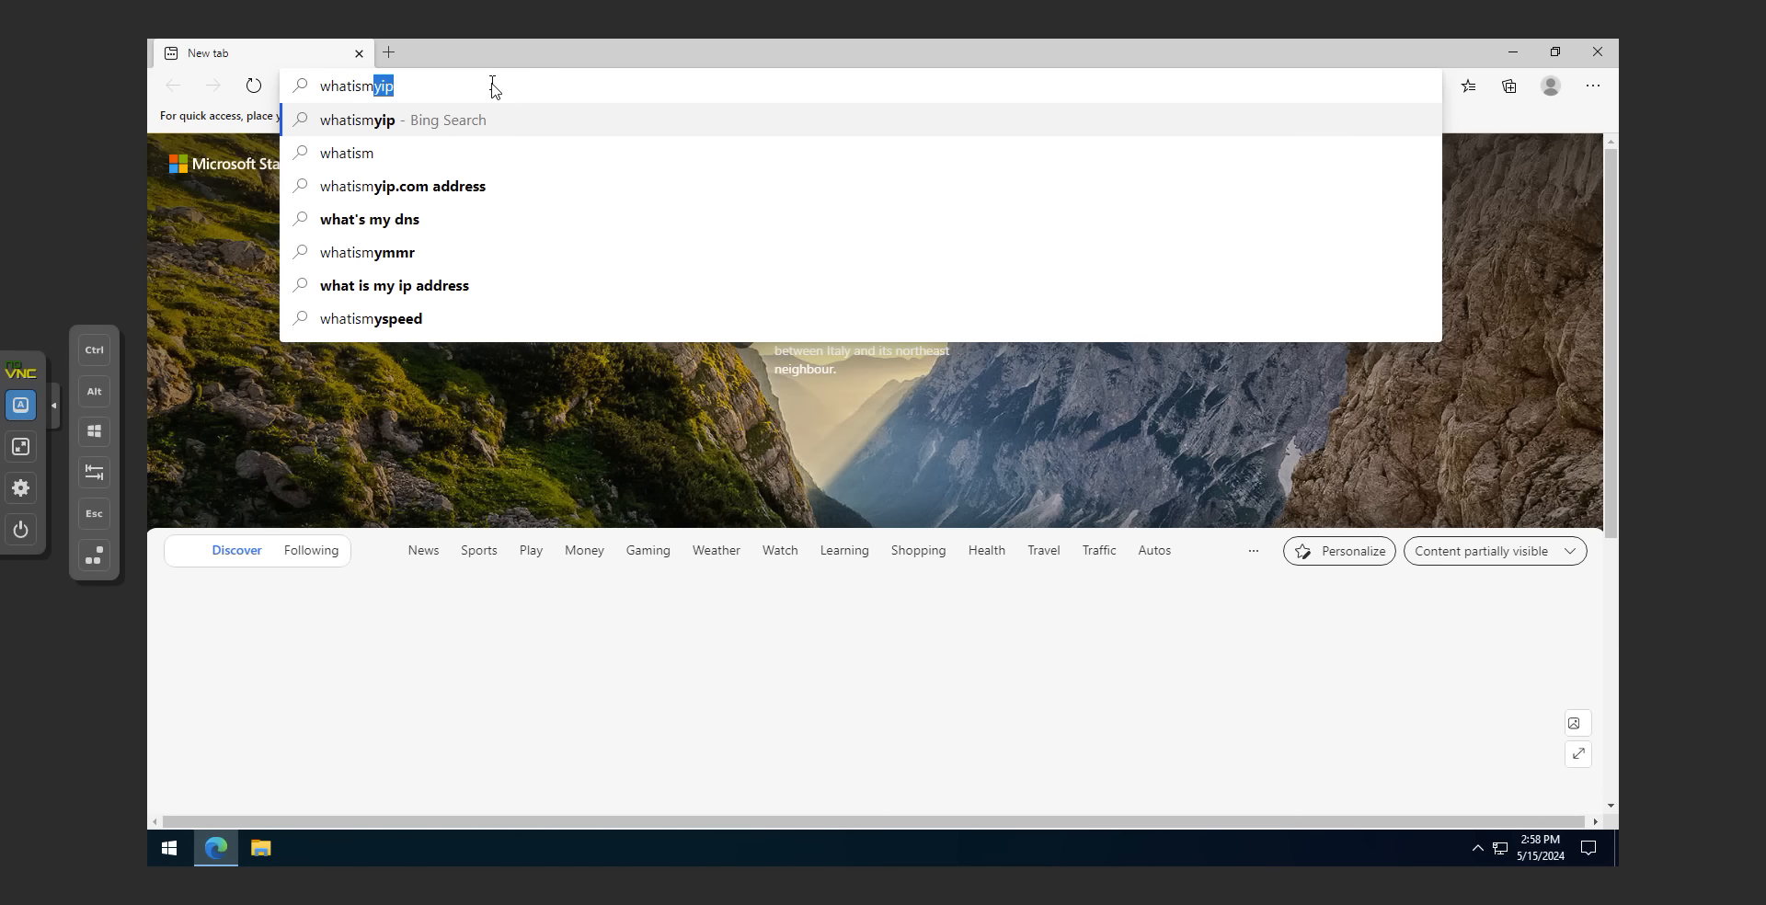
type("yip.com")
key("Return")
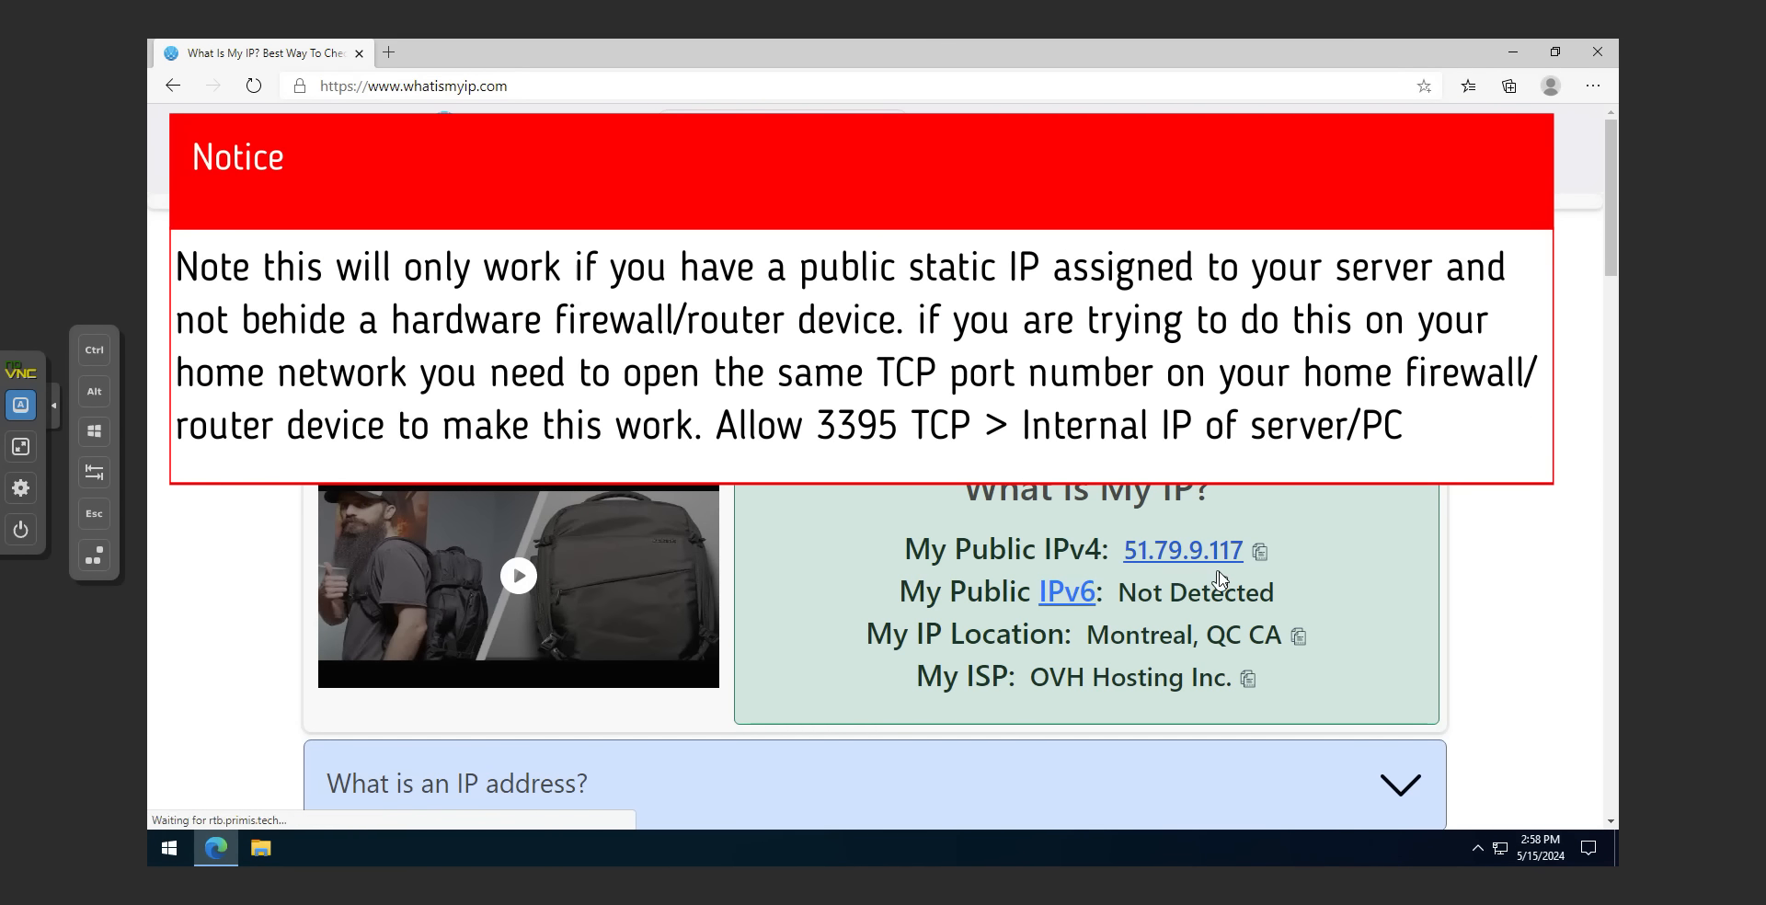
left_click(1260, 555)
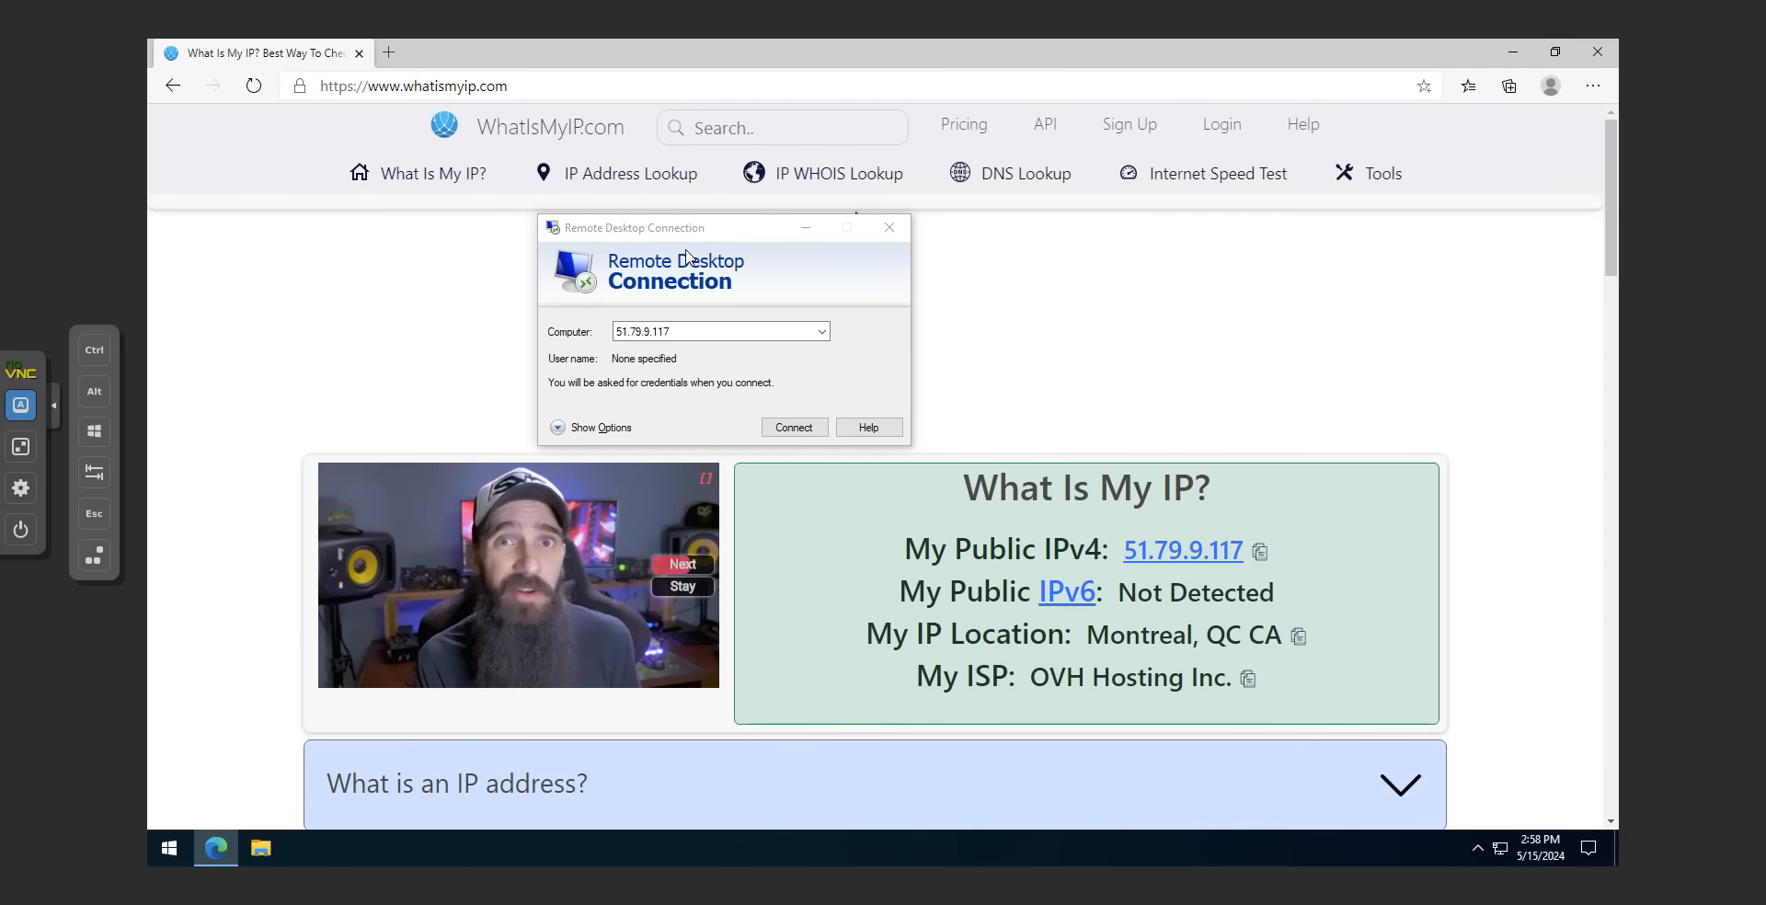
Try to connect to 51.79.9.117 through Remote Desktop Connection without specifying a port
left_click_drag(671, 236, 818, 241)
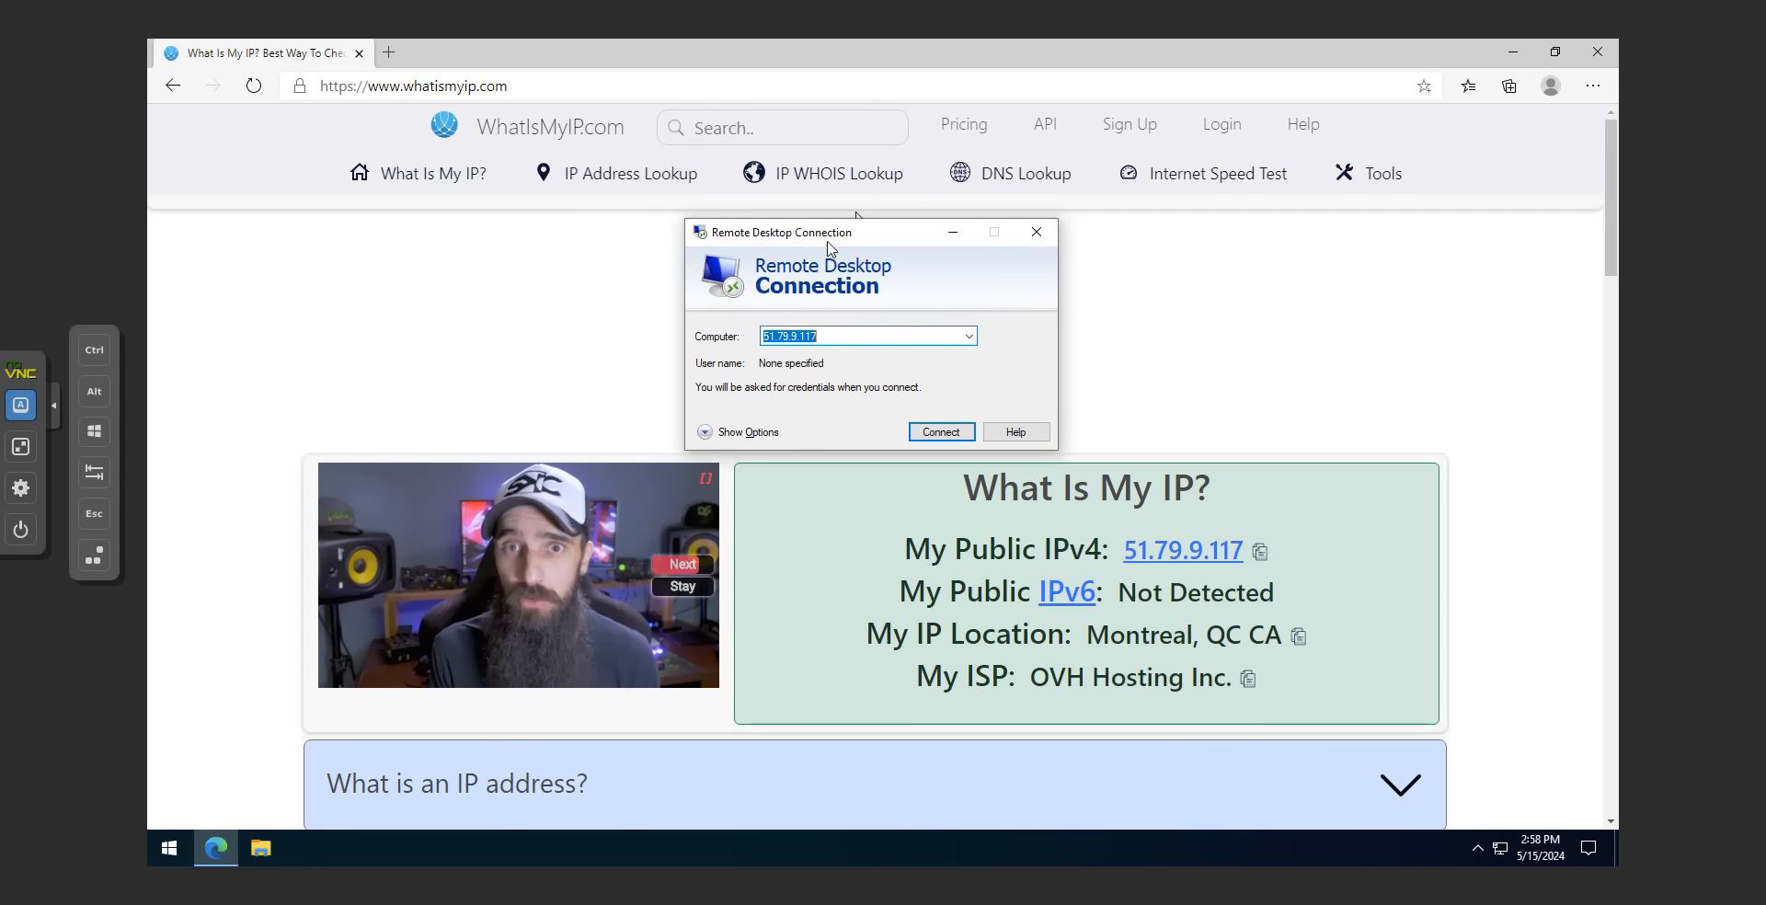
left_click(939, 432)
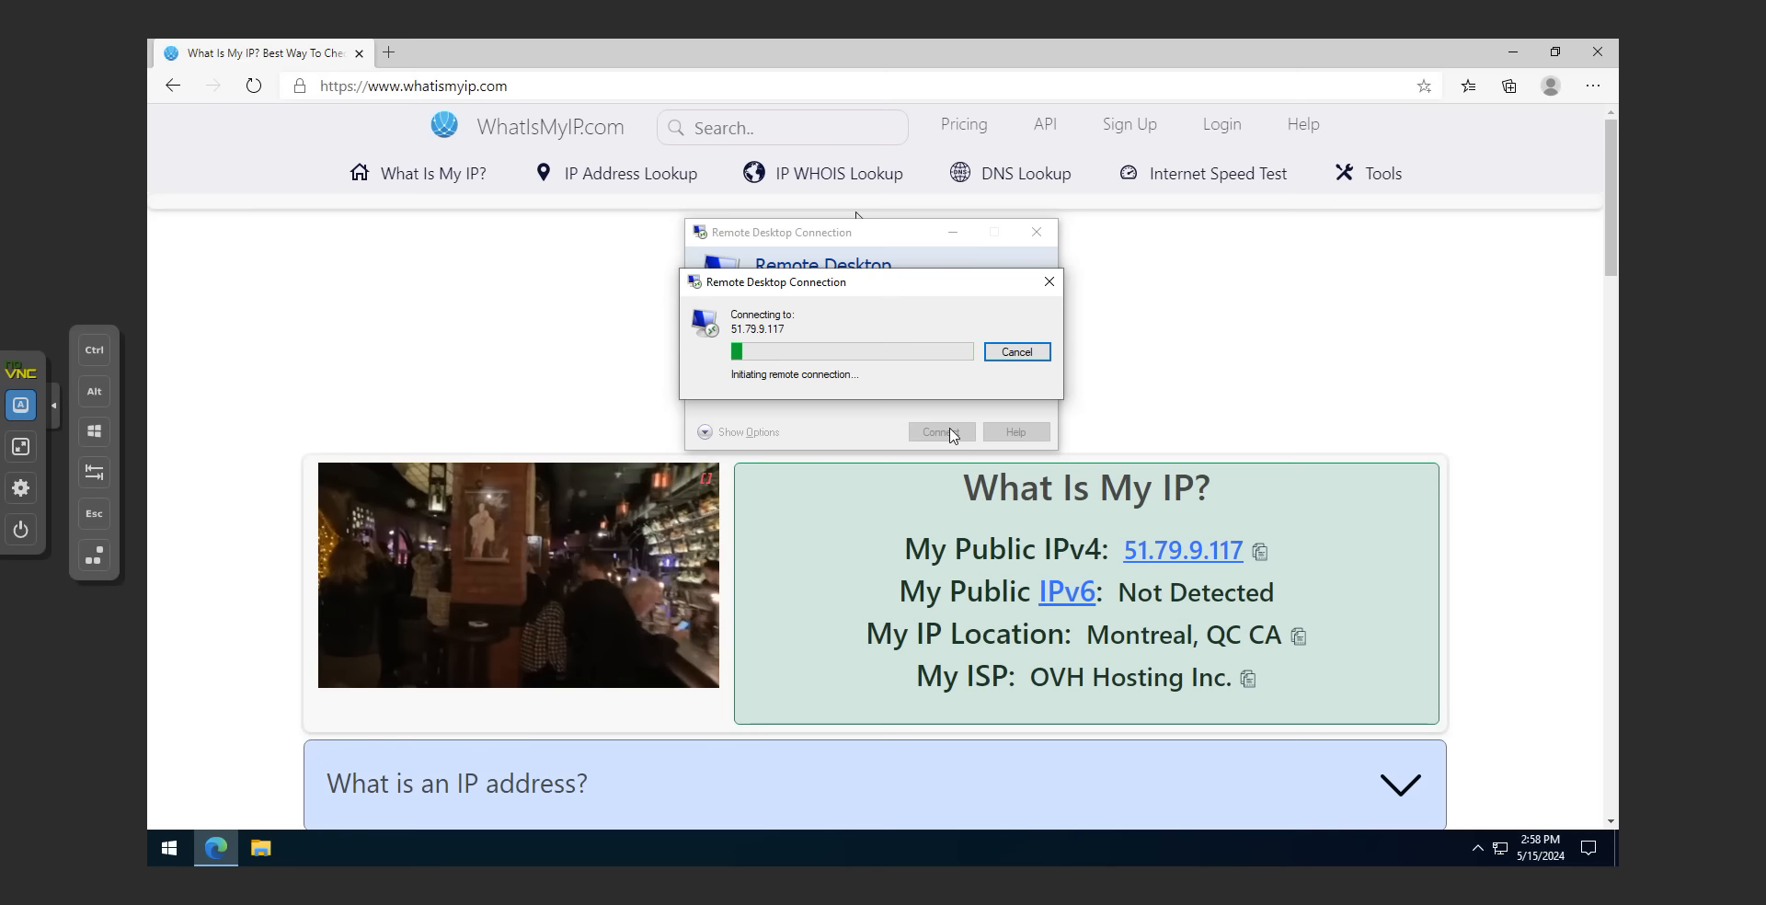
left_click(1016, 353)
Append port 3395 to the computer address and start the Remote Desktop connection to 51.79.9.117:3395
left_click(879, 339)
type(":3395")
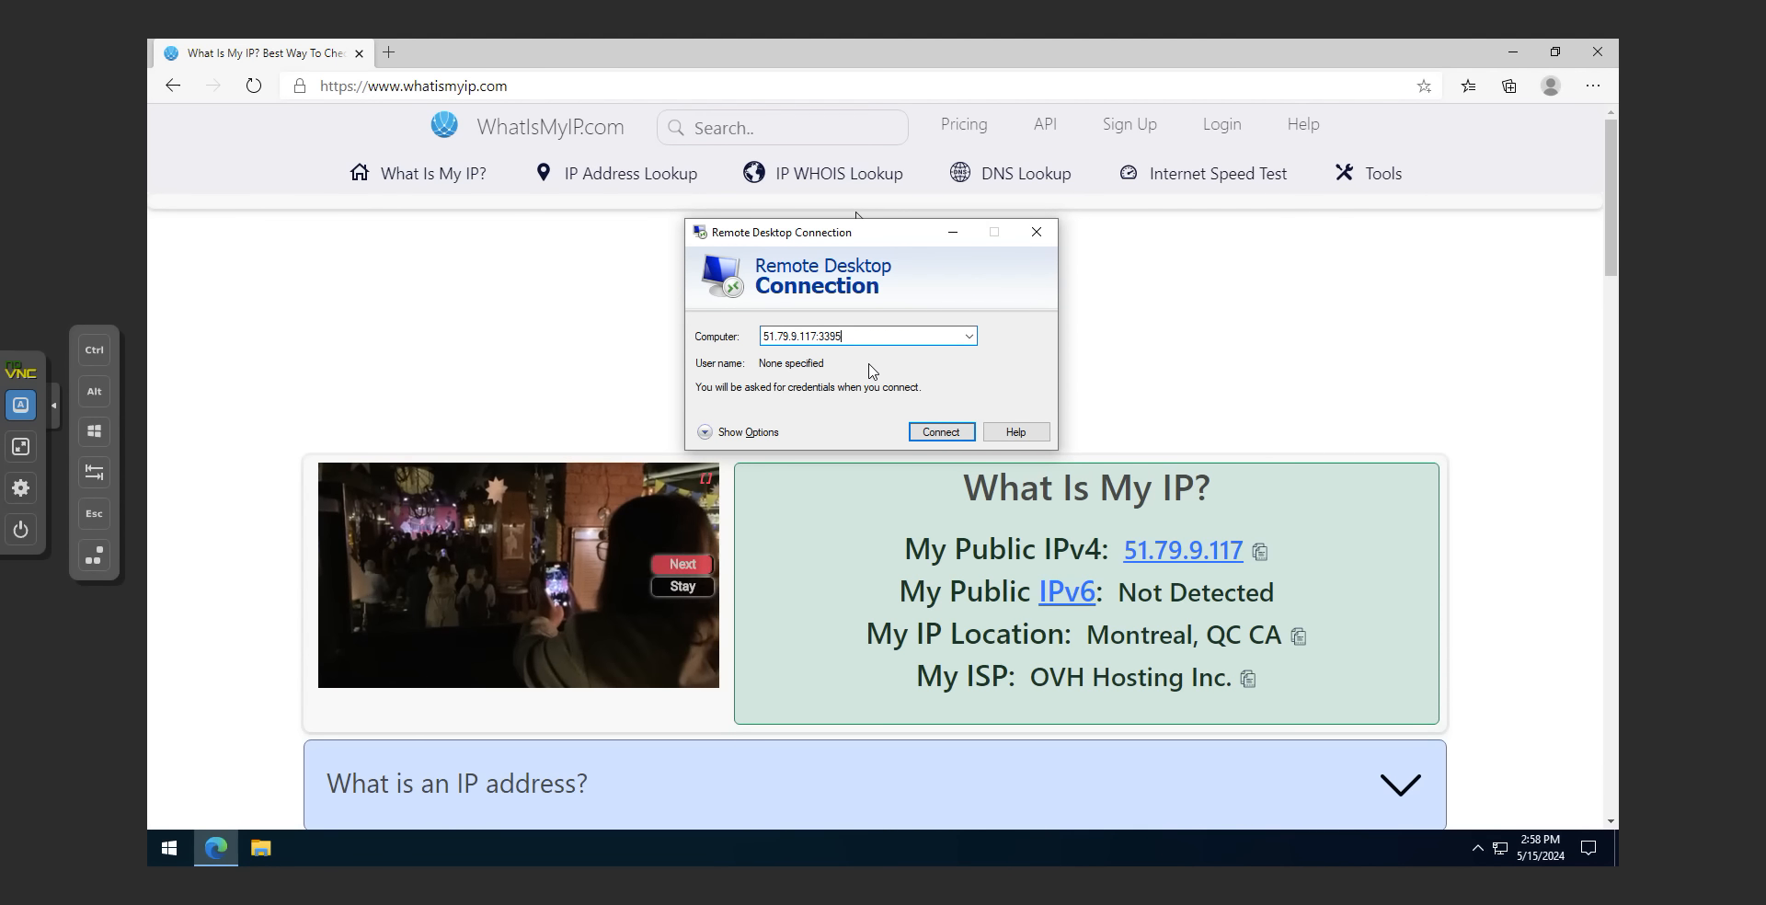
left_click(928, 434)
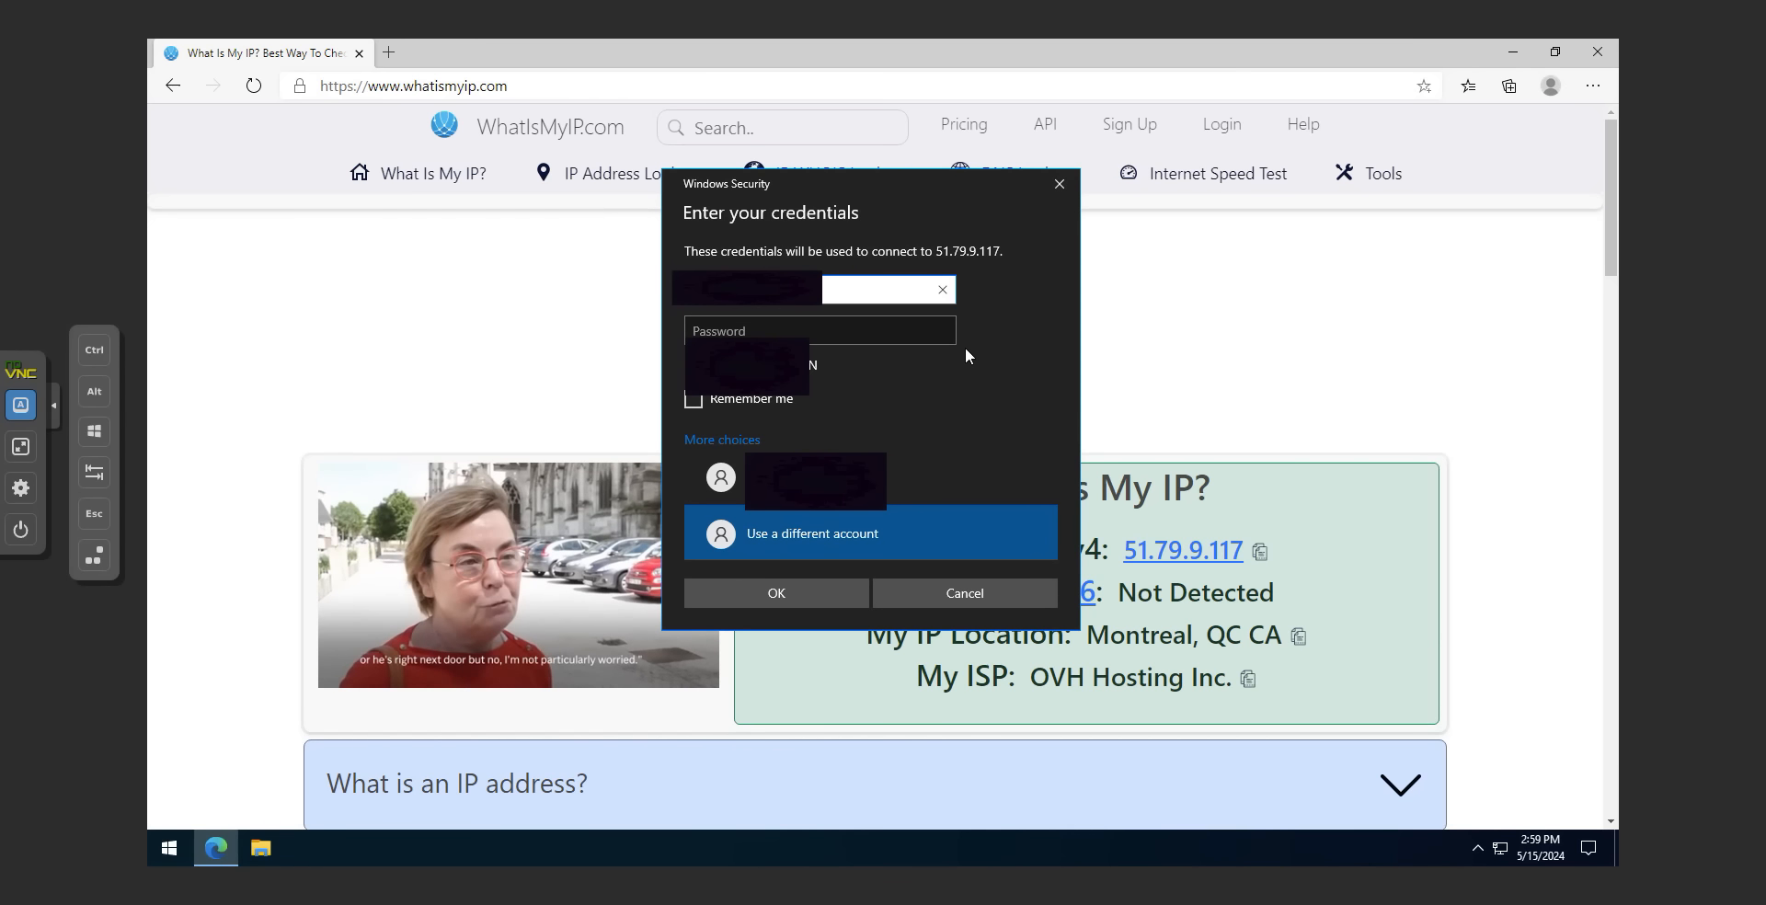
Sign in to the remote computer as .\administrator with the account password and accept its untrusted certificate
key("Tab")
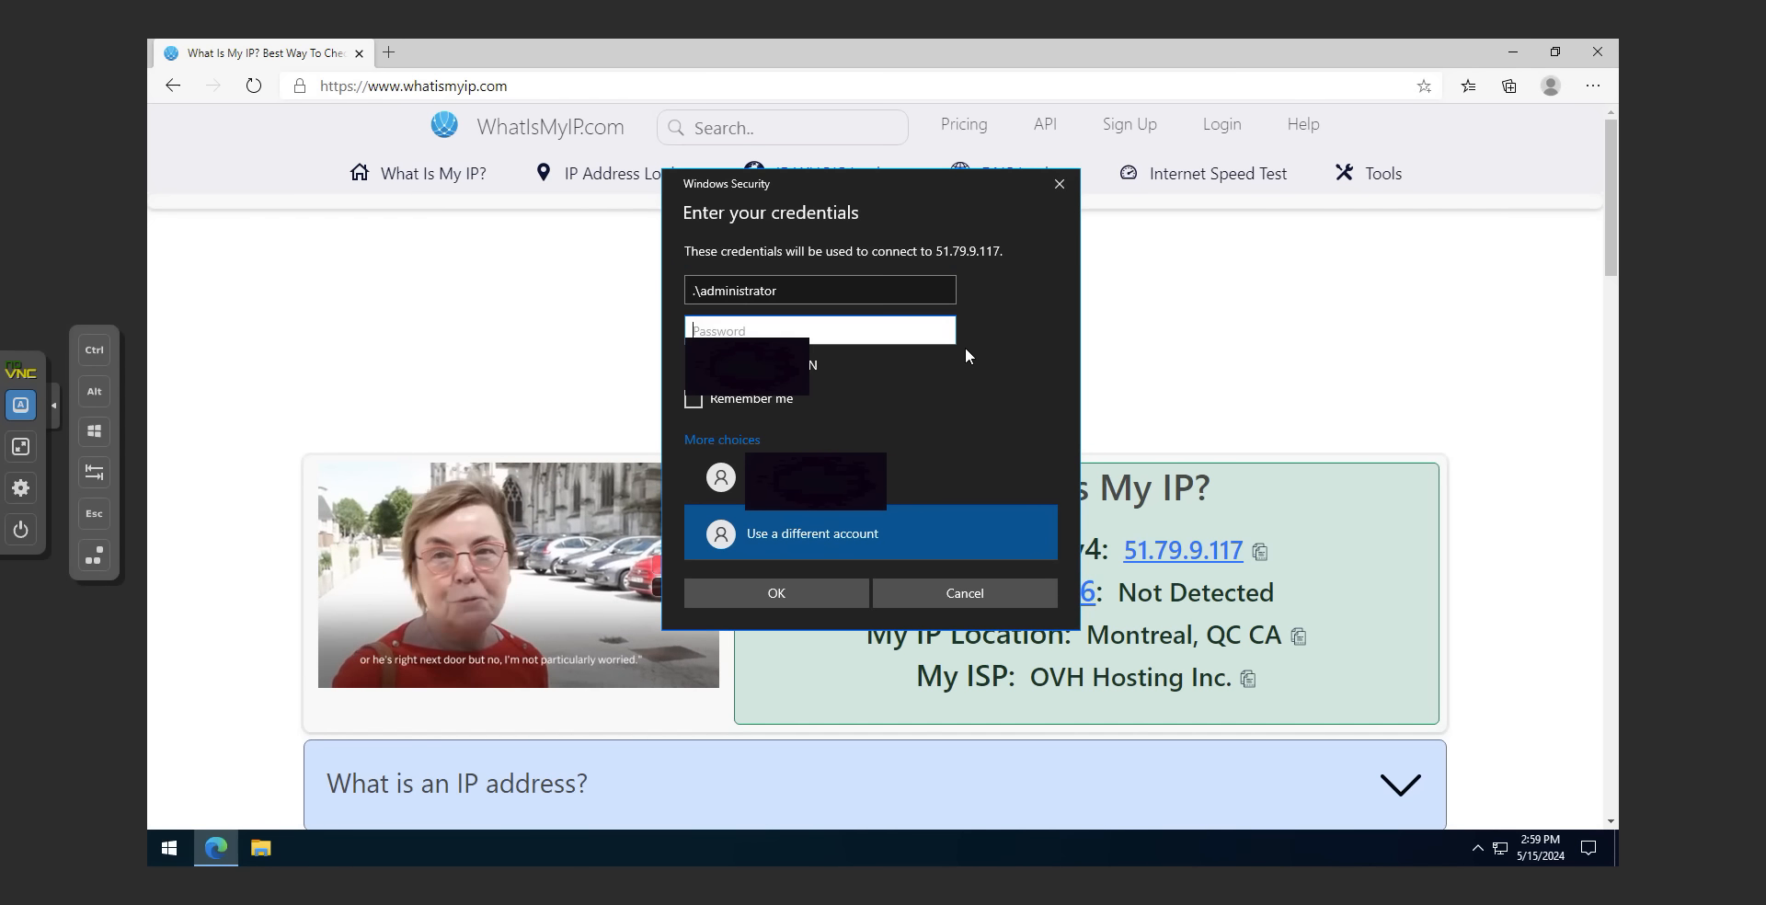
type("•••••••••")
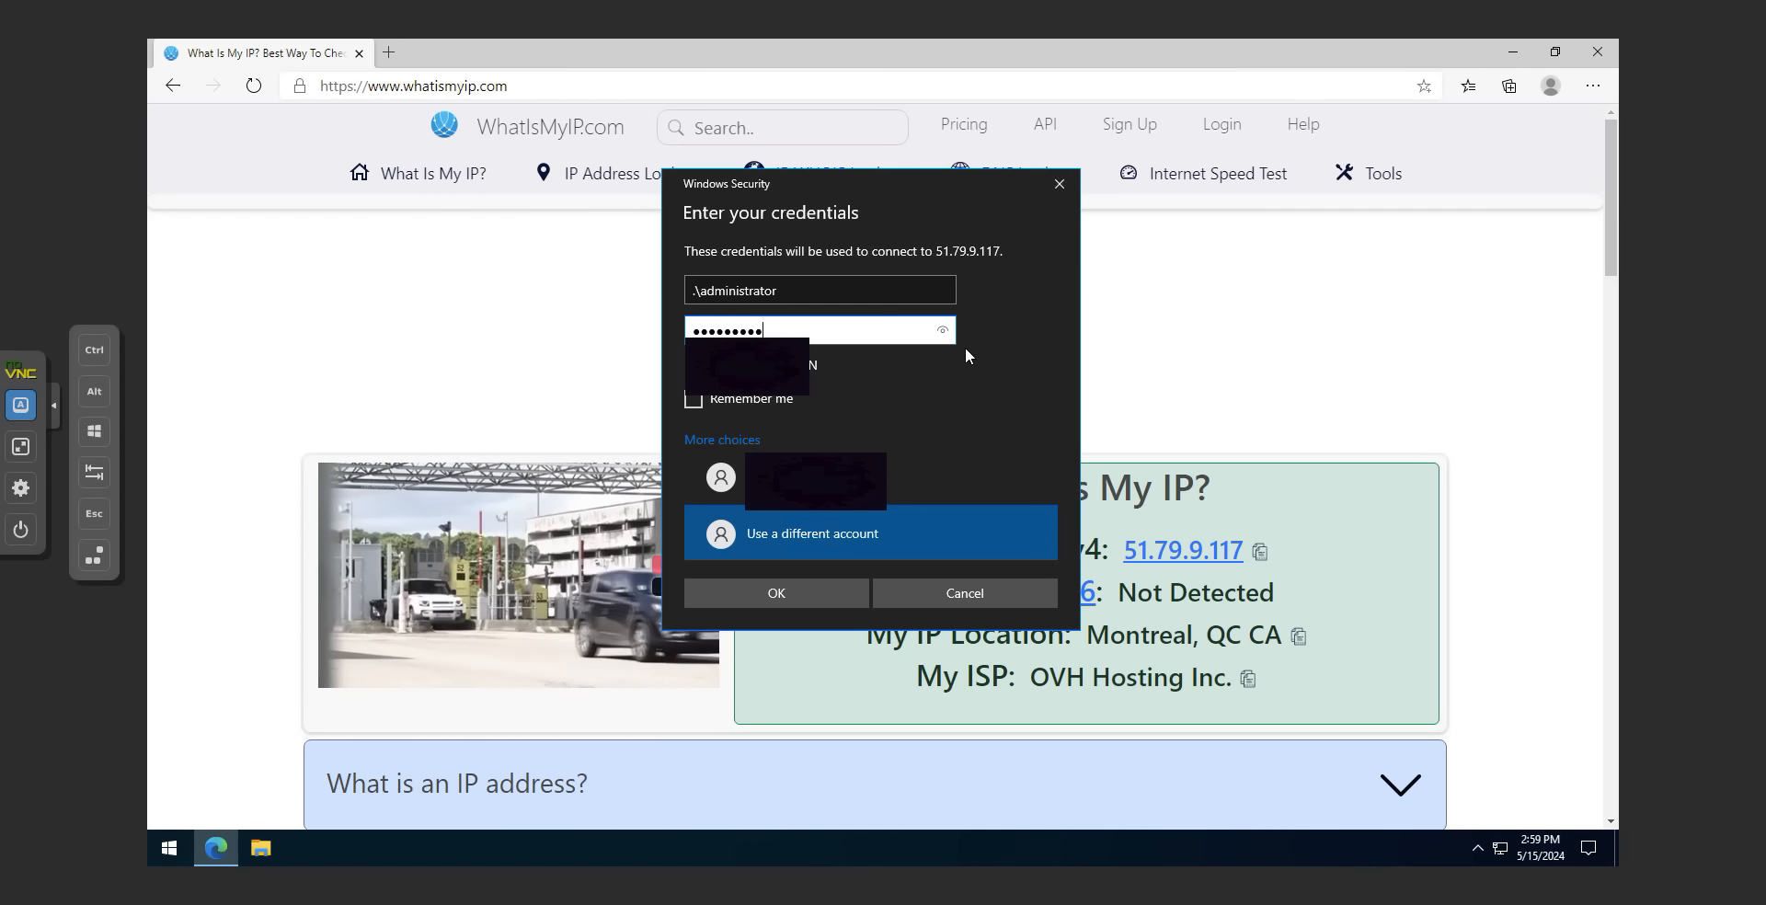
key("Return")
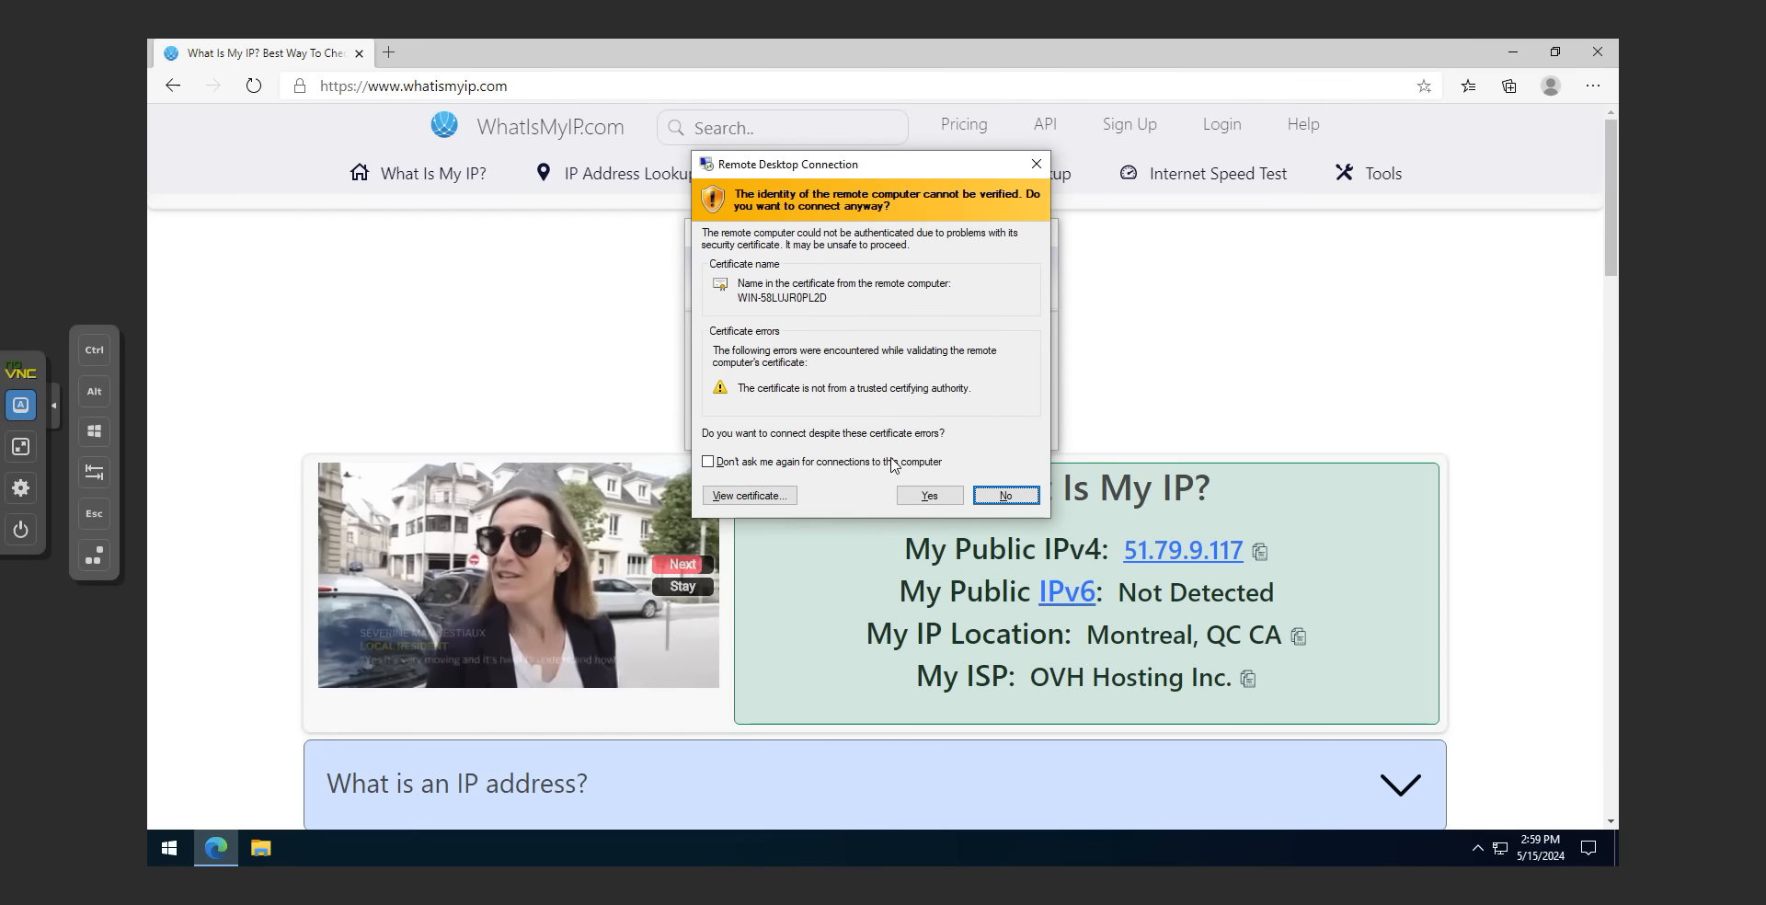
left_click(929, 495)
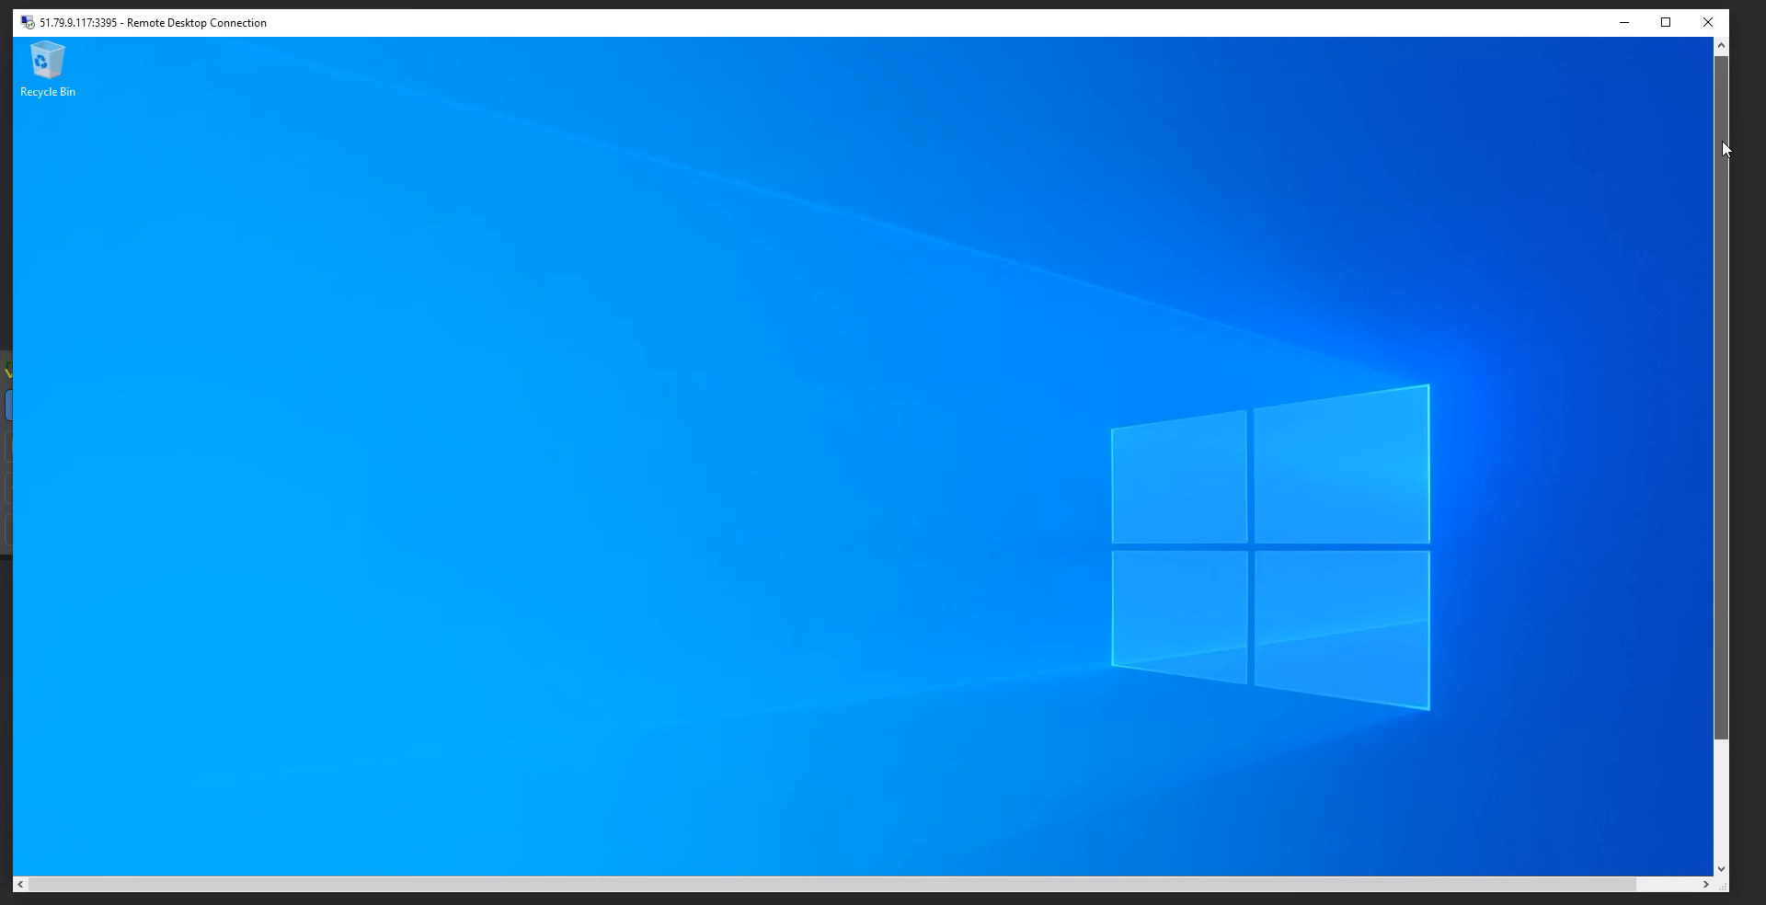
Open Microsoft Edge inside the remote desktop session
left_click_drag(1722, 140, 1671, 334)
left_click(81, 856)
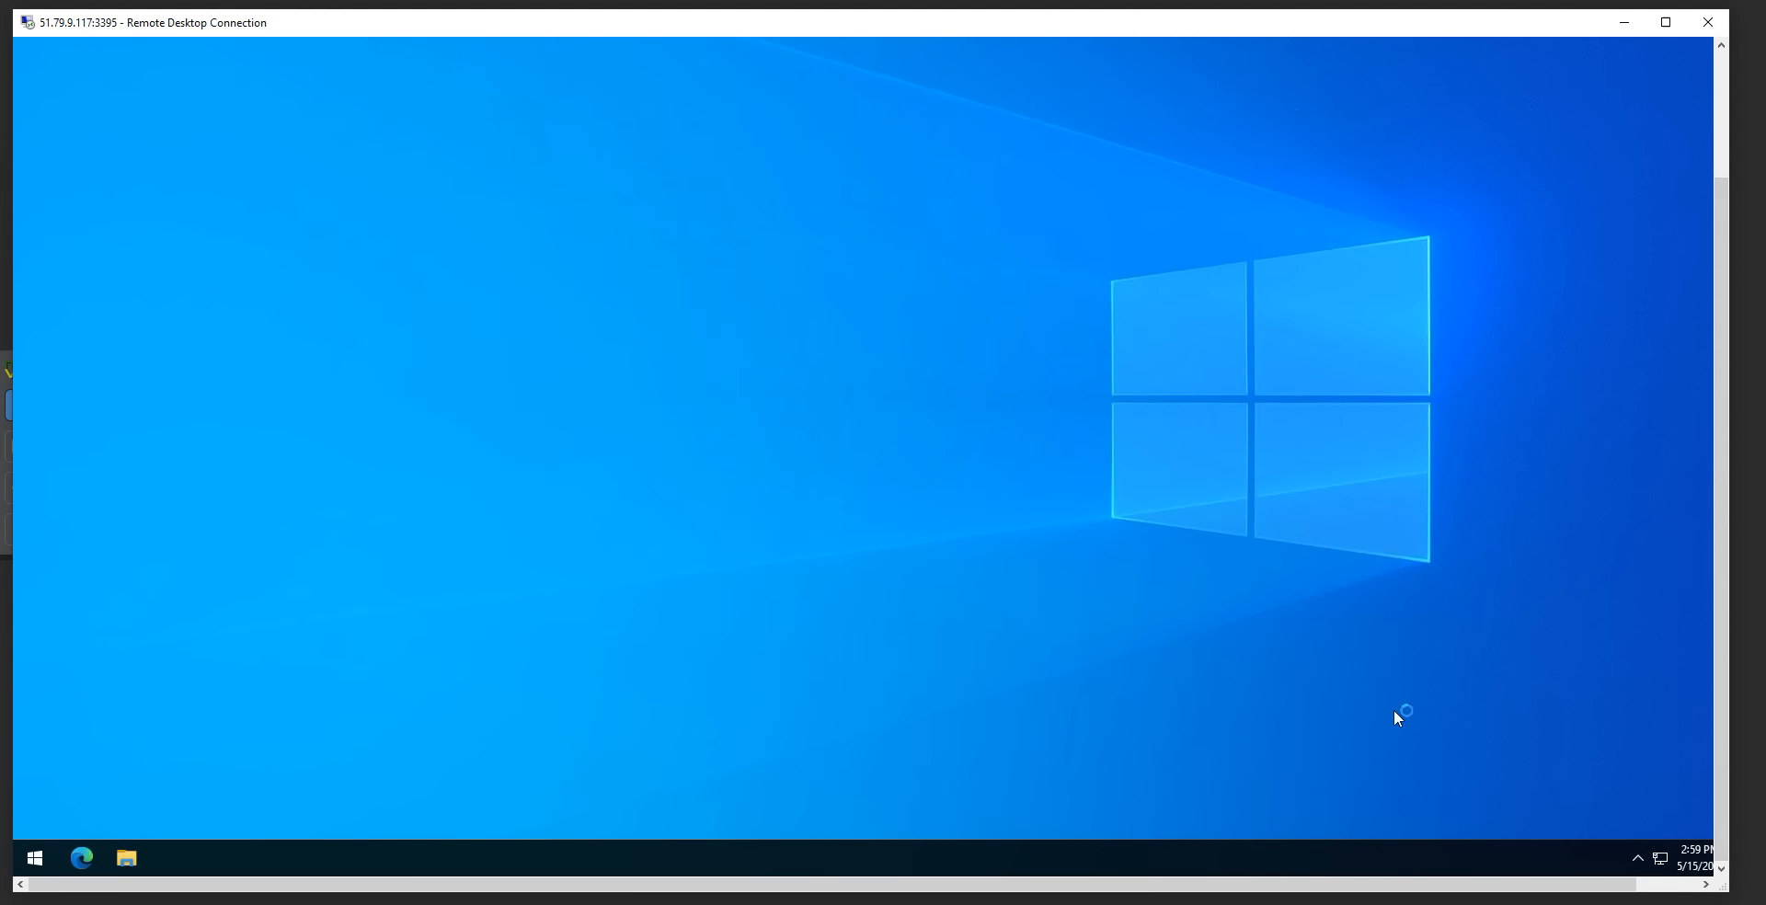
left_click(1637, 858)
left_click_drag(1718, 780, 1698, 588)
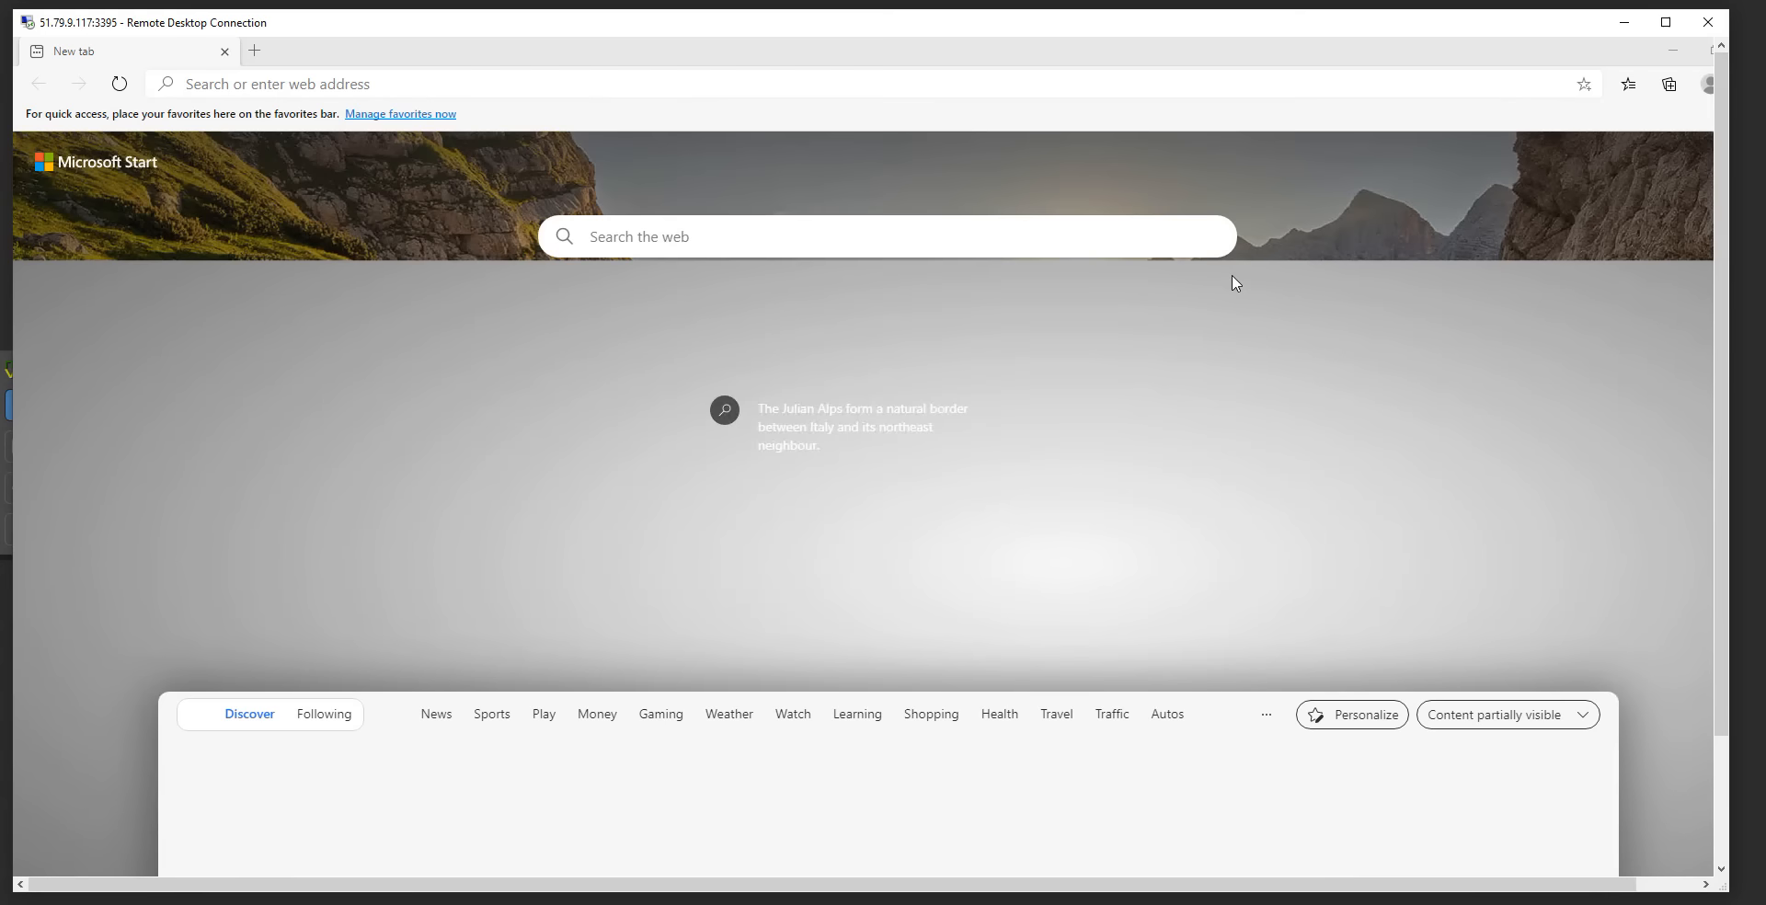